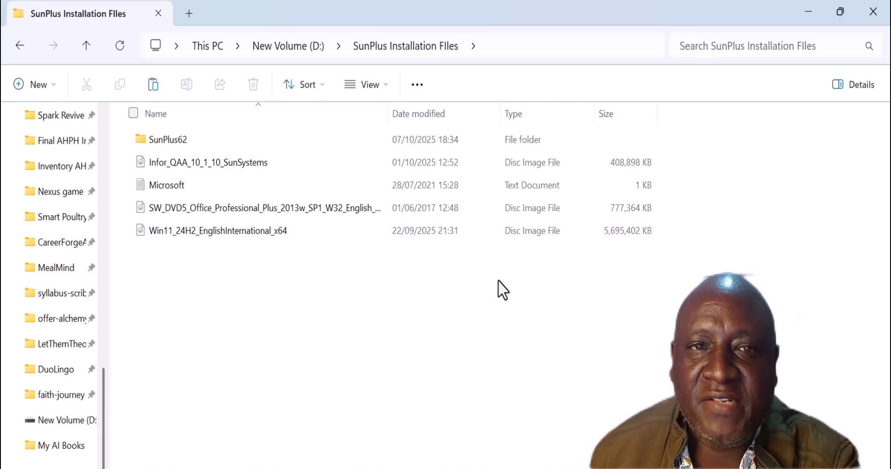
Open SunPlus62 > CLIENTINSTALLER&QA > ClientApp > Application and run setup as administrator.
mouse_move(171, 143)
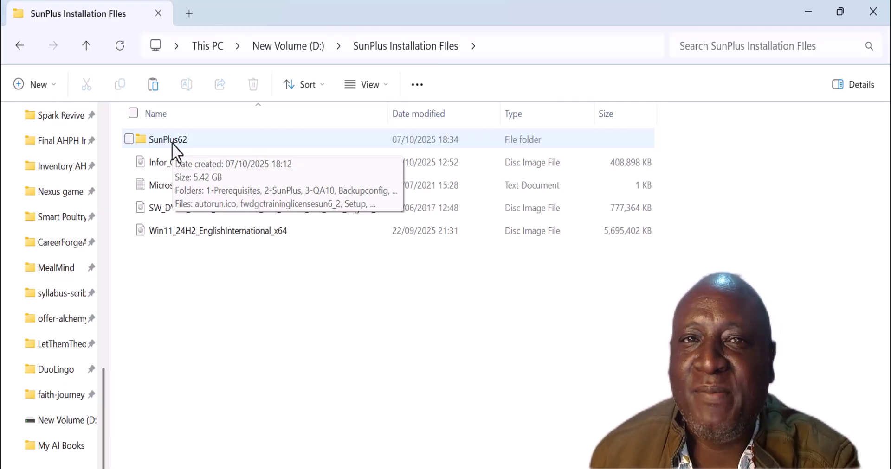
double_click(172, 143)
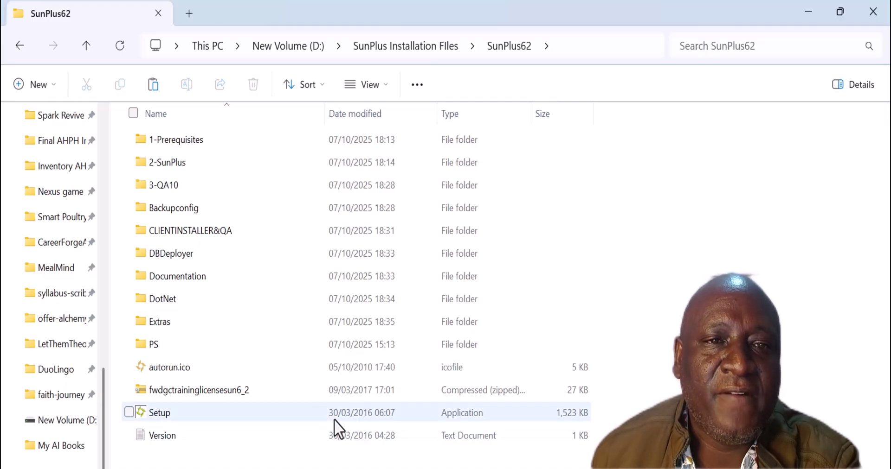
double_click(193, 231)
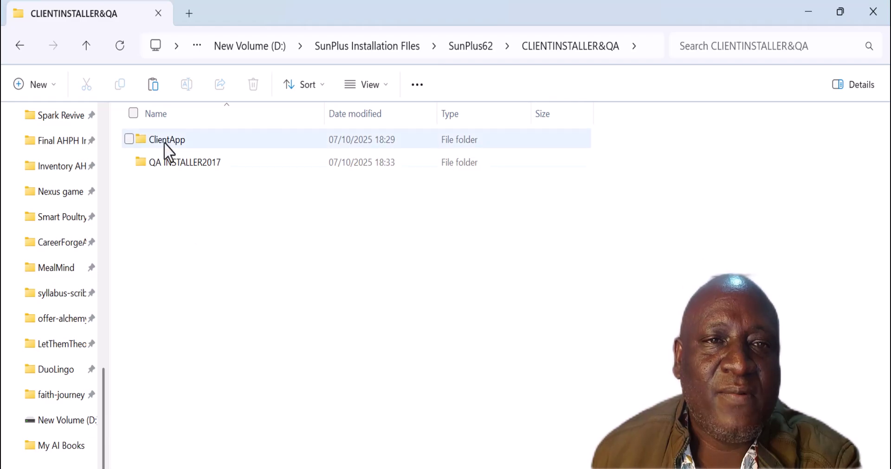
double_click(164, 142)
double_click(177, 142)
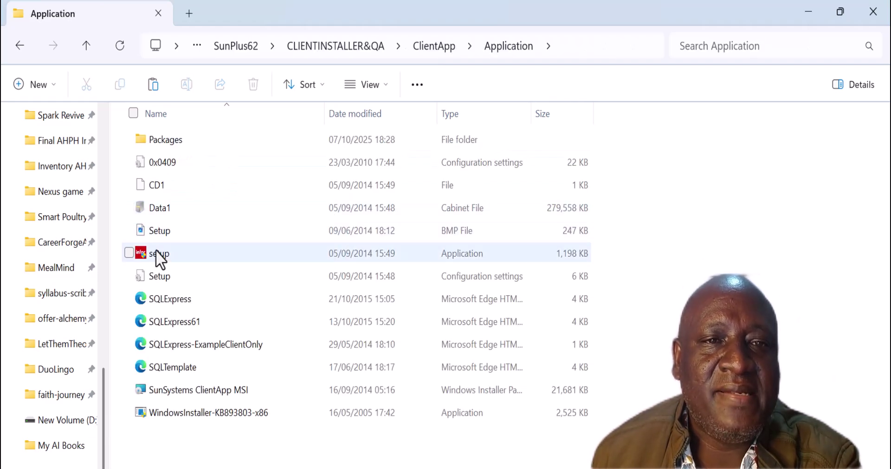
right_click(155, 250)
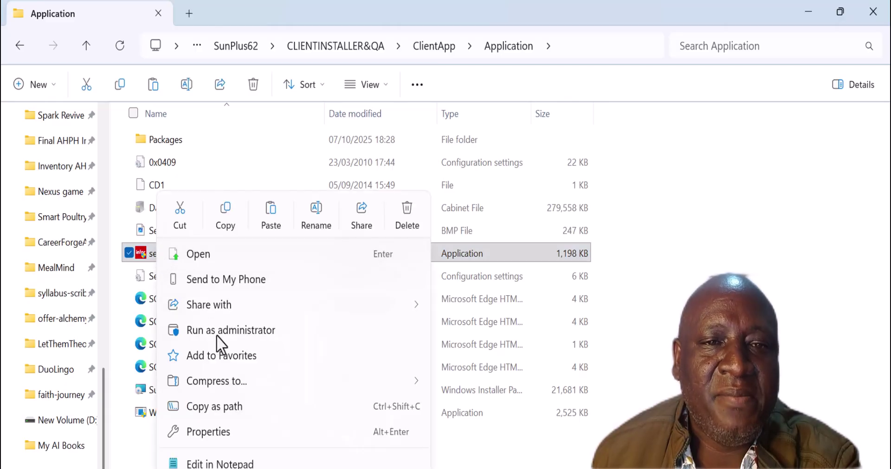
left_click(217, 335)
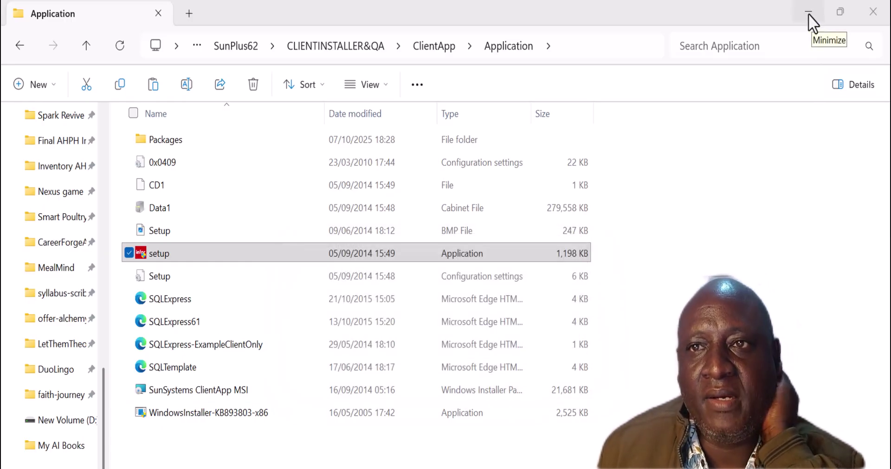
Move past the SunSystems welcome page and choose the Custom setup type.
left_click(808, 14)
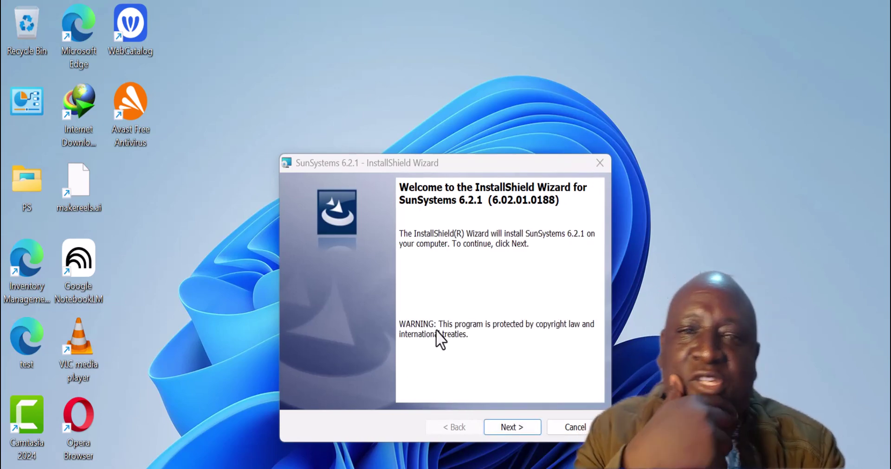
left_click(510, 428)
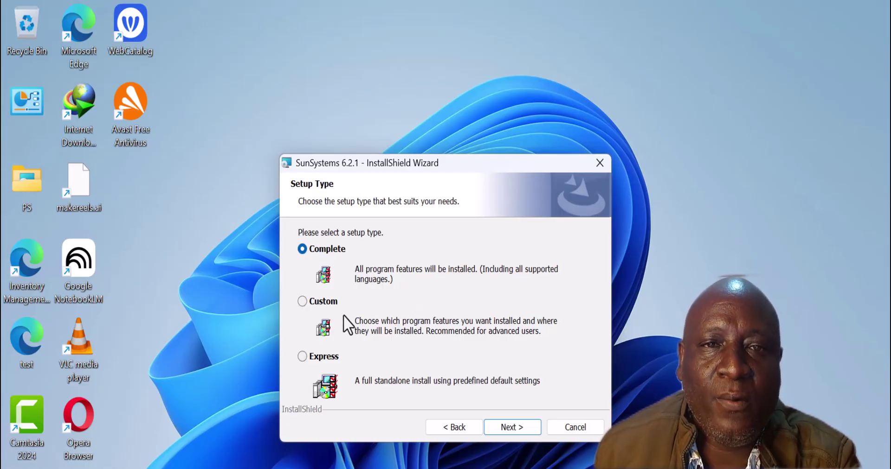
left_click(305, 302)
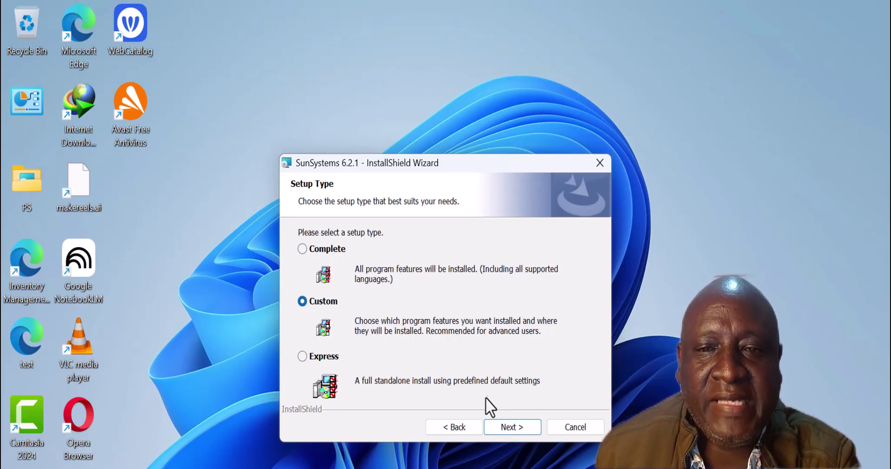
left_click(509, 429)
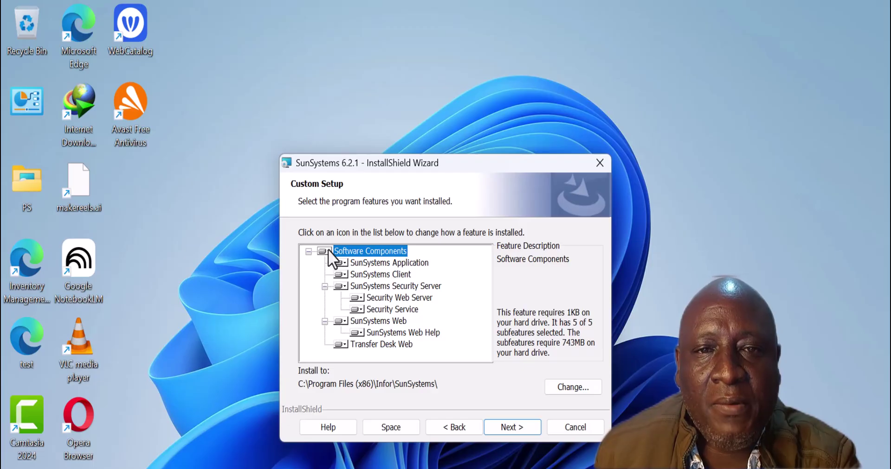
Exclude SunSystems Web, Transfer Desk Web, Security Server and SunSystems Application, keeping only SunSystems Client.
left_click(343, 321)
left_click(398, 396)
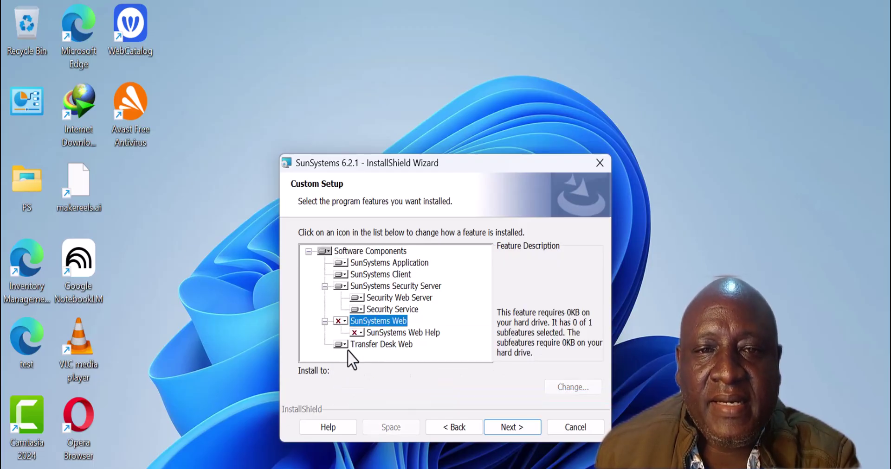
left_click(345, 346)
left_click(369, 419)
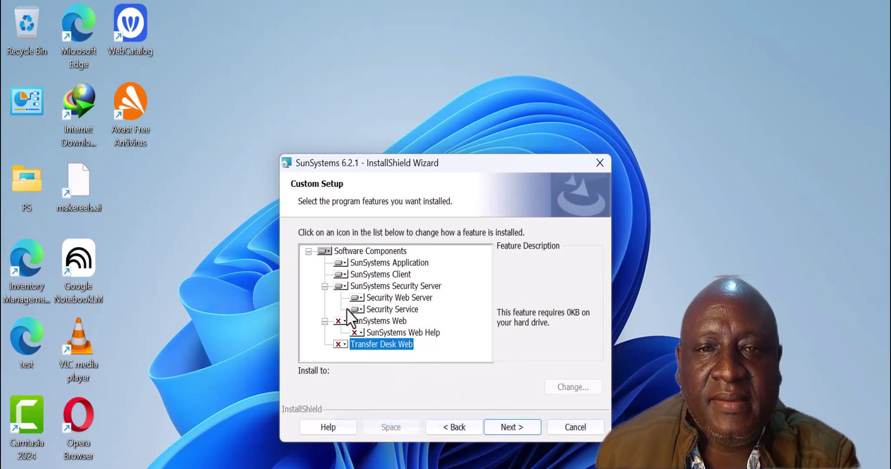
left_click(342, 287)
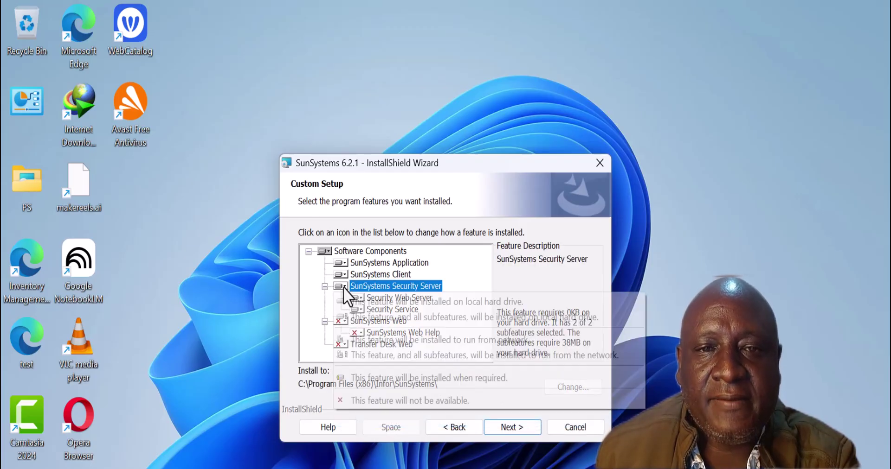
left_click(368, 399)
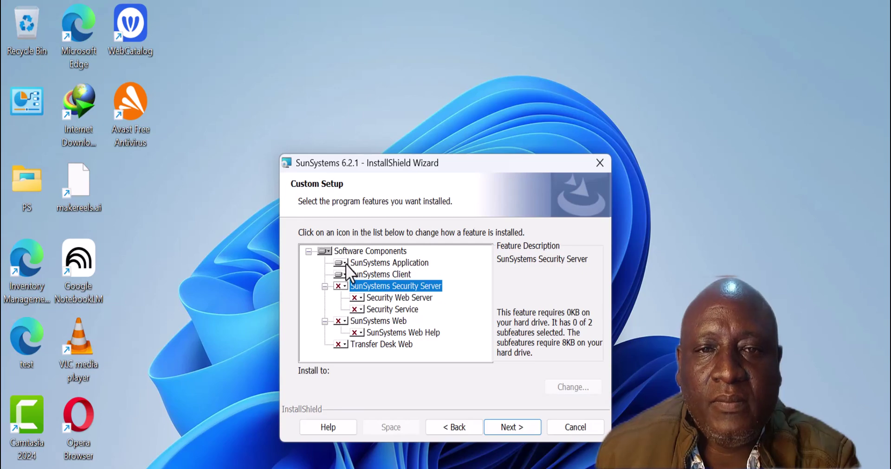
left_click(344, 262)
left_click(380, 338)
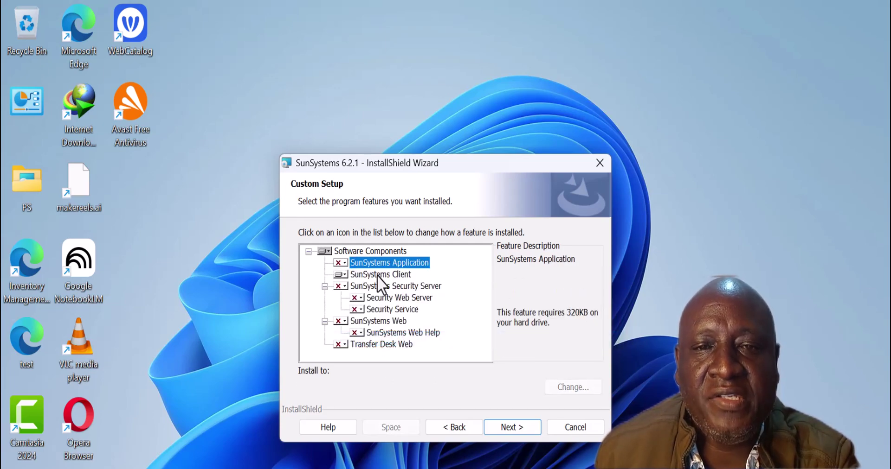
left_click(508, 428)
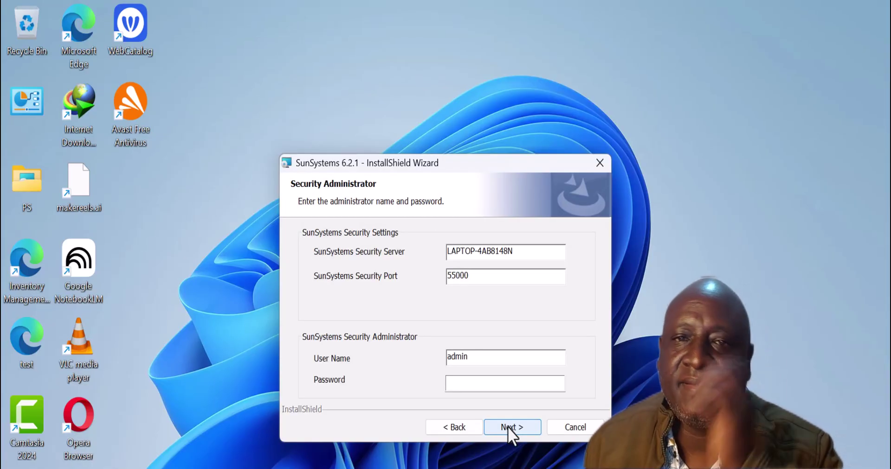
Set the security server to AHPHSUN6 and enter the administrator user name and password.
left_click_drag(536, 249, 355, 234)
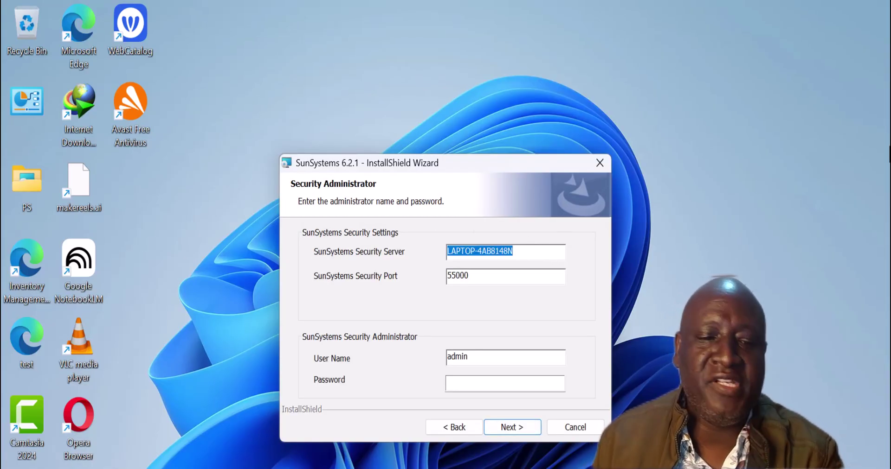
type("AHPHSUN6")
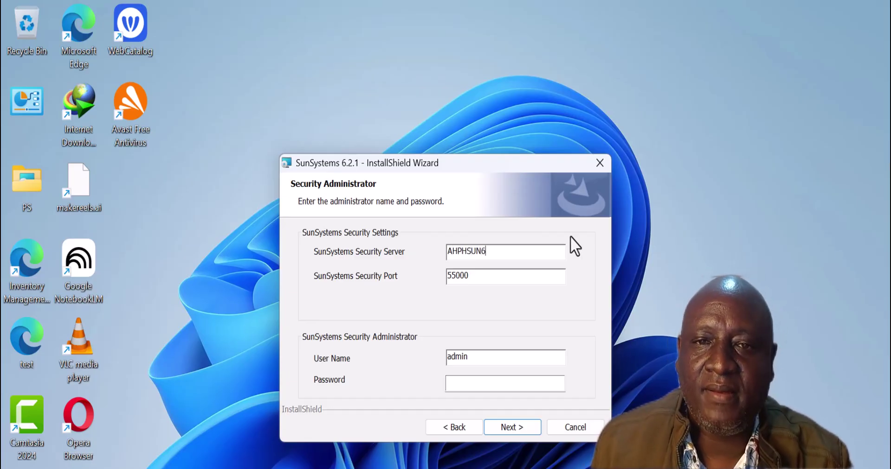
left_click_drag(495, 360, 355, 353)
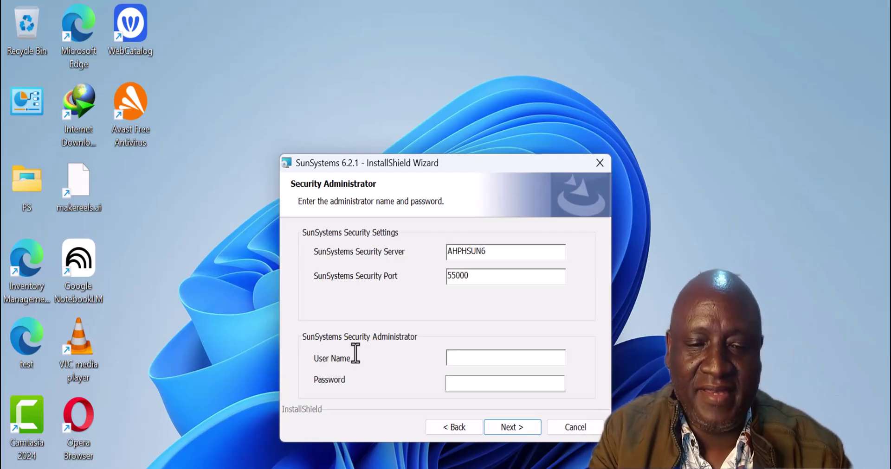
key("Tab")
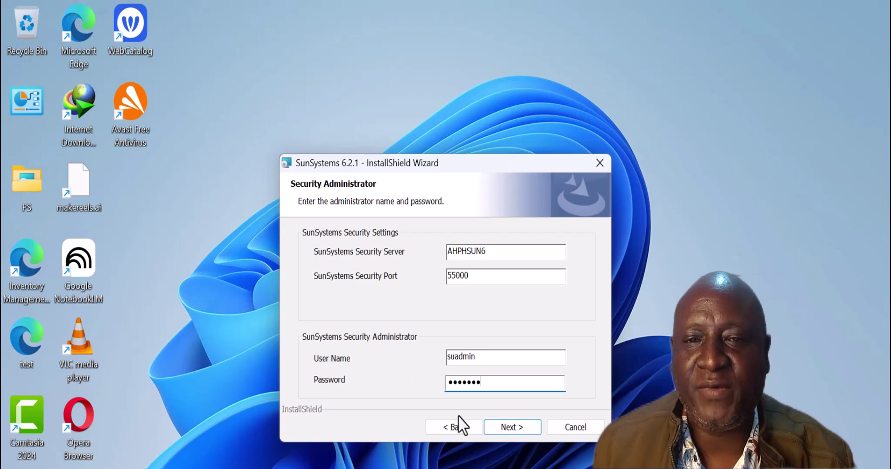
left_click(510, 427)
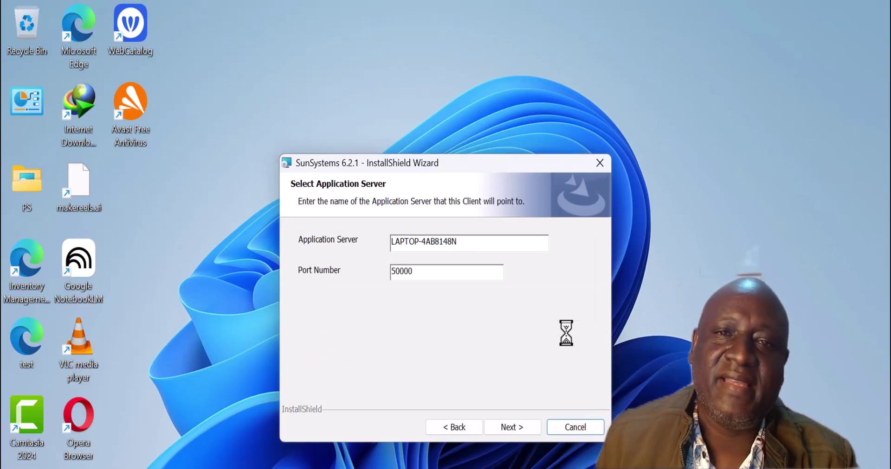
Set the application server to AHPHSUN6 and start installing SunSystems 6.2.1.
double_click(481, 239)
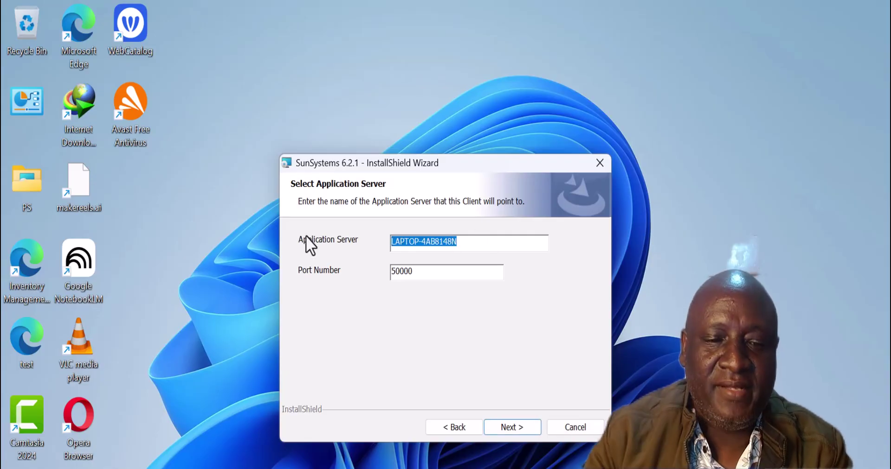
type("AHPHSUN6")
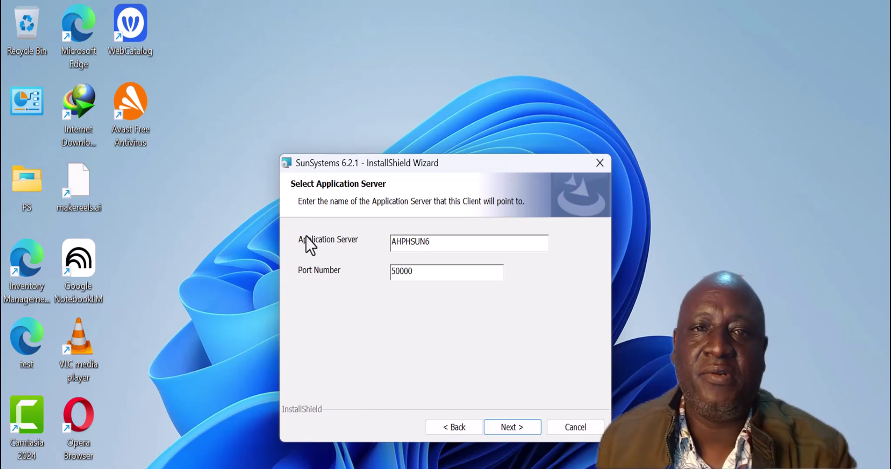
left_click(514, 428)
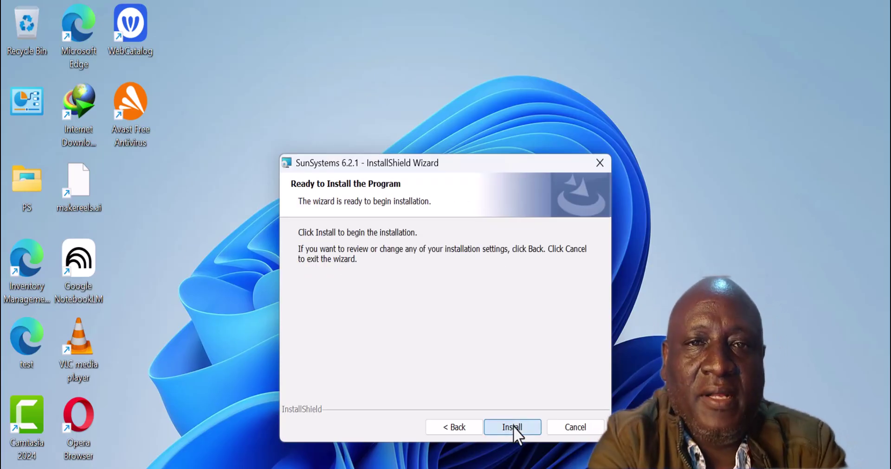
left_click(513, 427)
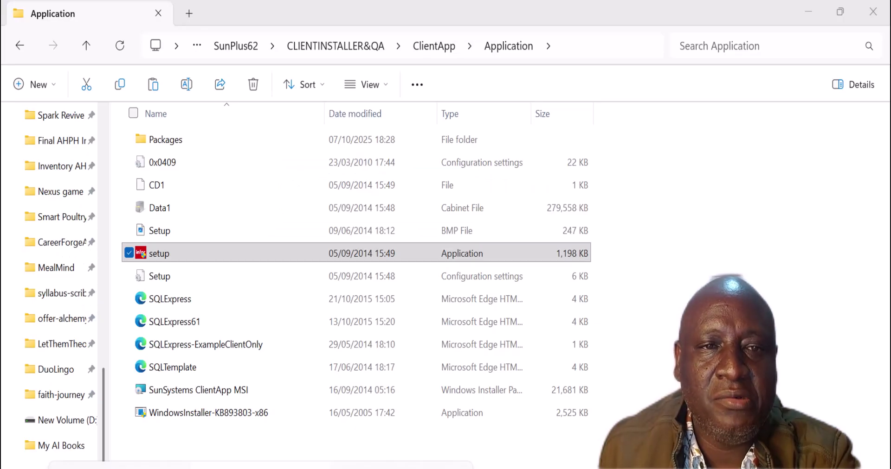
Go up to SunPlus62, open the PS folder holding V62Patchset34-SQL, then minimize Explorer.
left_click(260, 467)
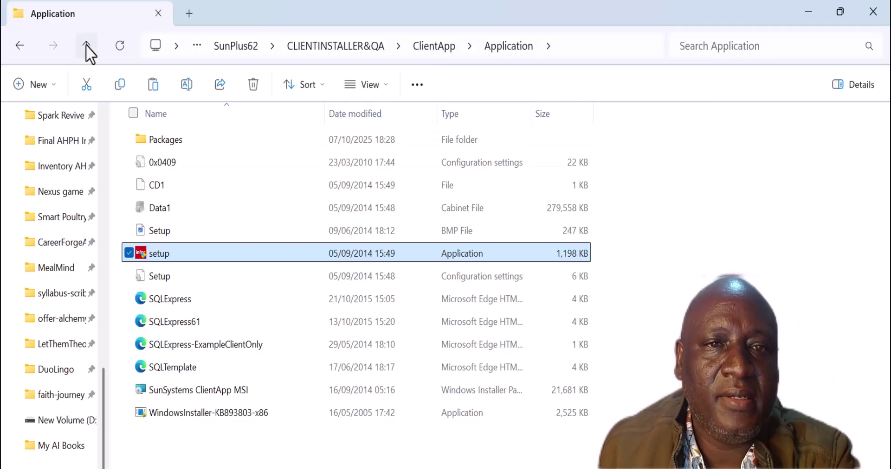
left_click(85, 45)
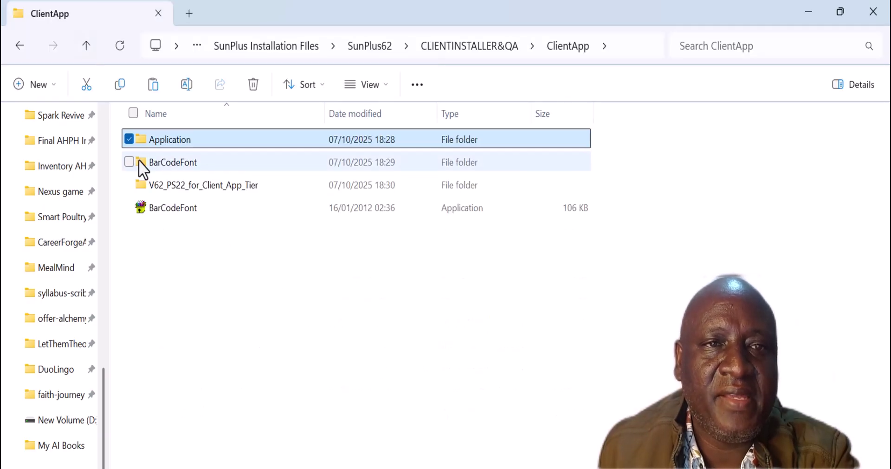
left_click(86, 45)
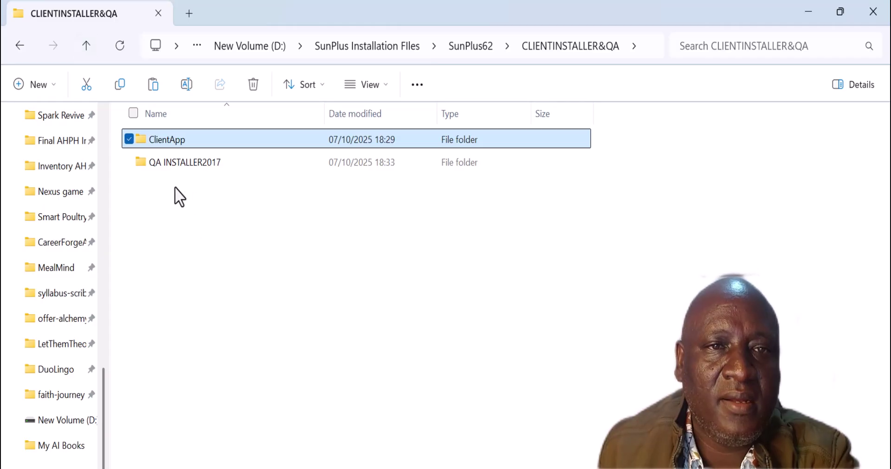
left_click(82, 45)
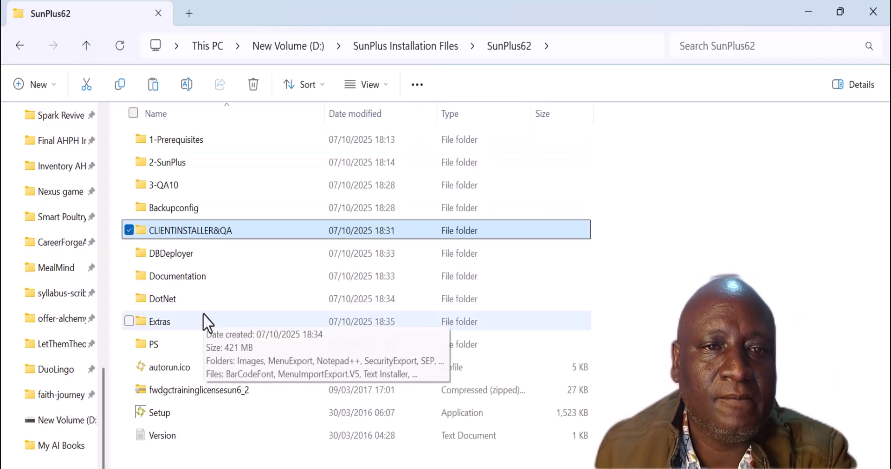
double_click(153, 345)
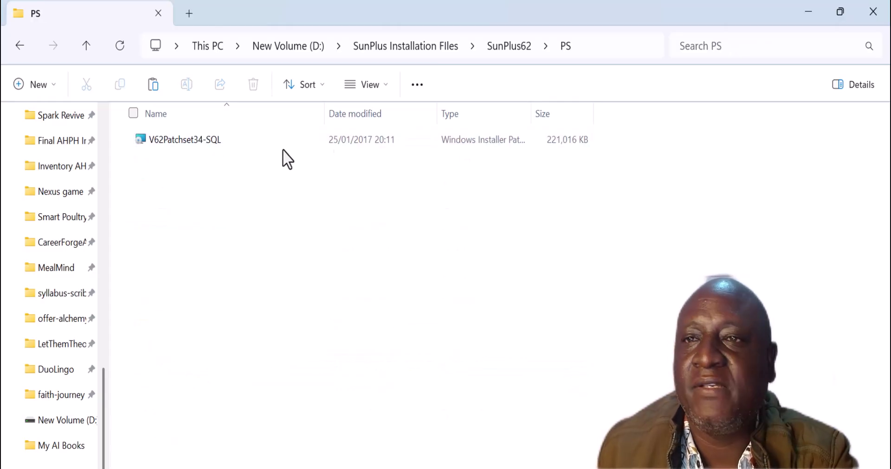
left_click(808, 12)
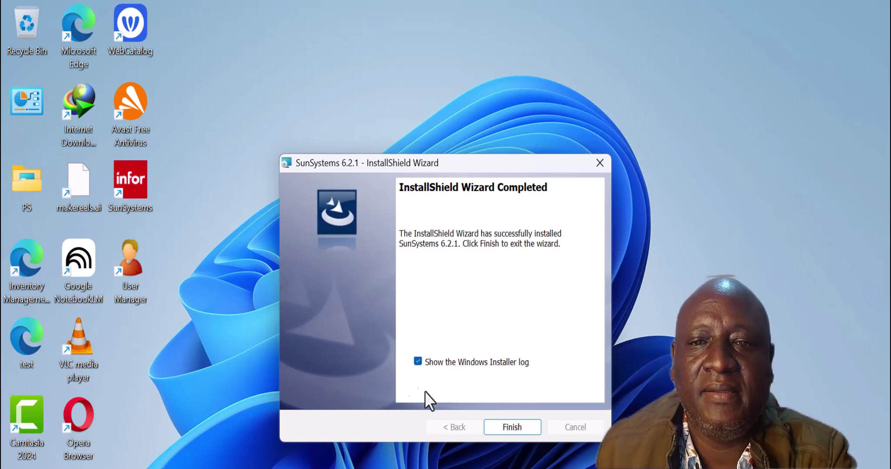
Finish the SunSystems installer, close its Notepad log, and return to SunPlus Installation Files.
left_click(511, 428)
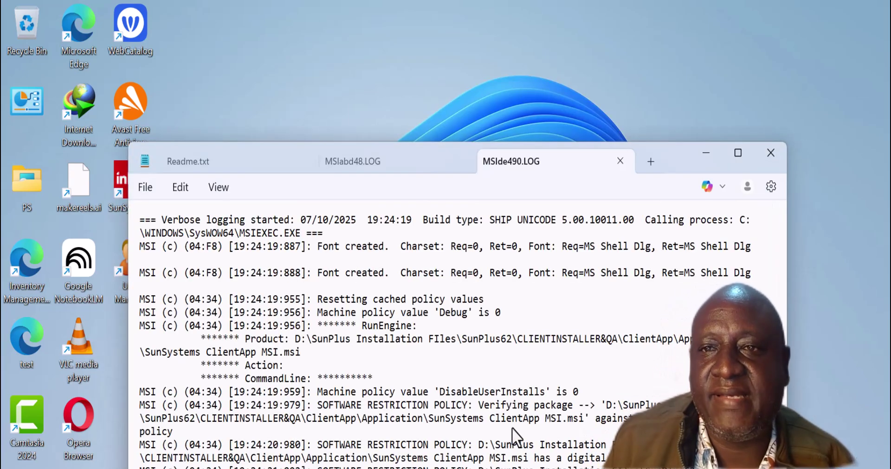
left_click(771, 154)
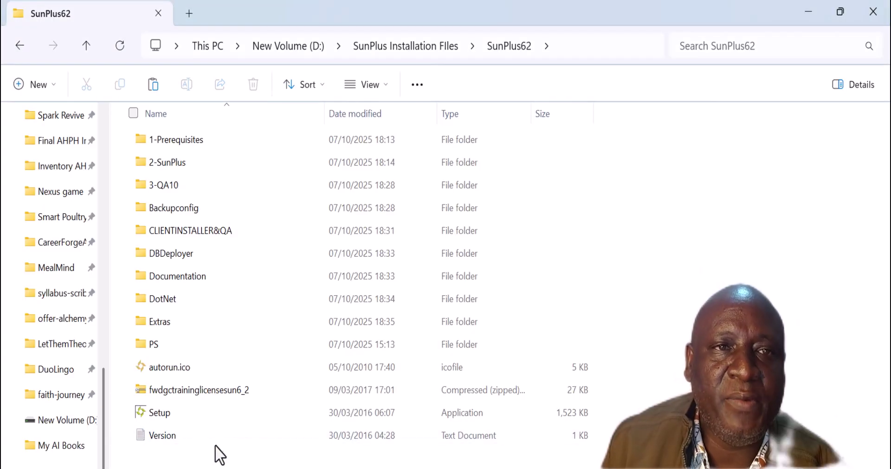
left_click(90, 43)
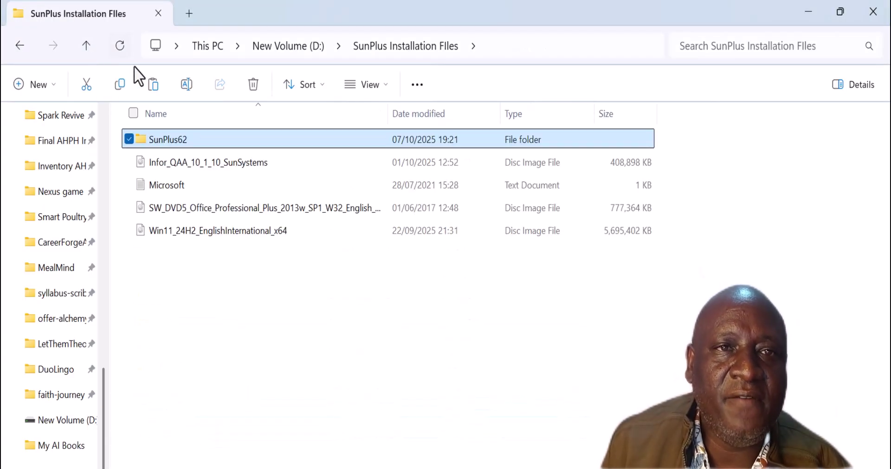
Run the V62Patchset34-SQL patch from SunPlus62 > PS and start its Update.
left_click(20, 46)
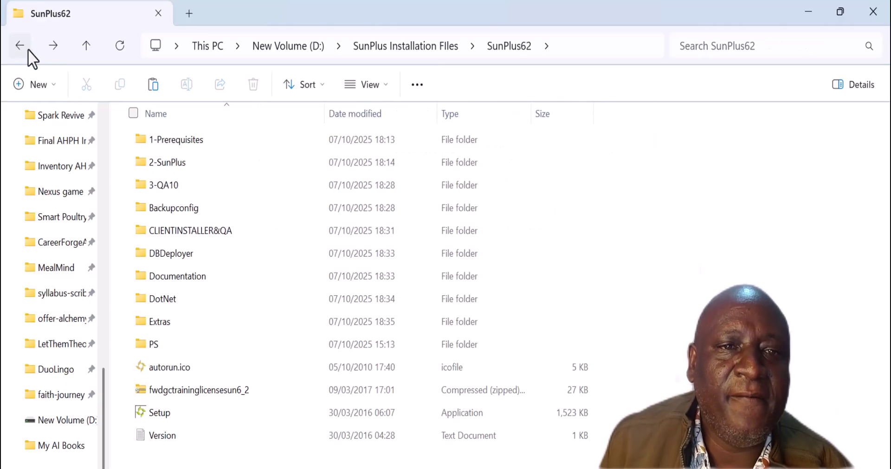
double_click(150, 344)
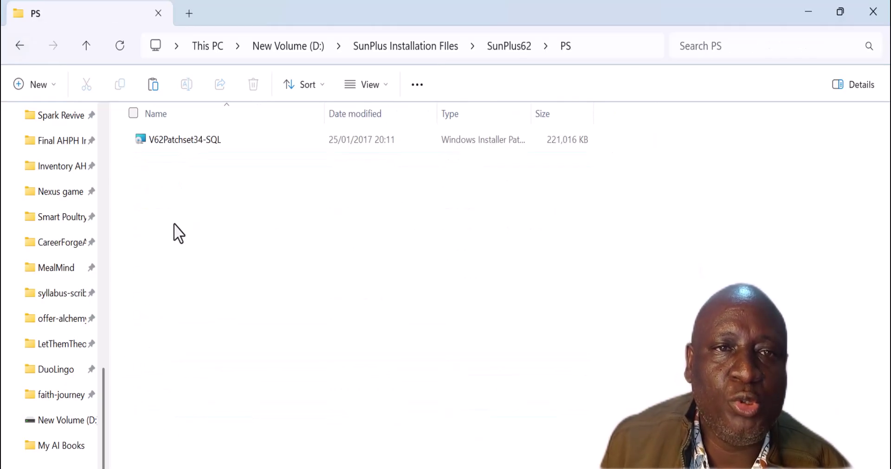
double_click(194, 139)
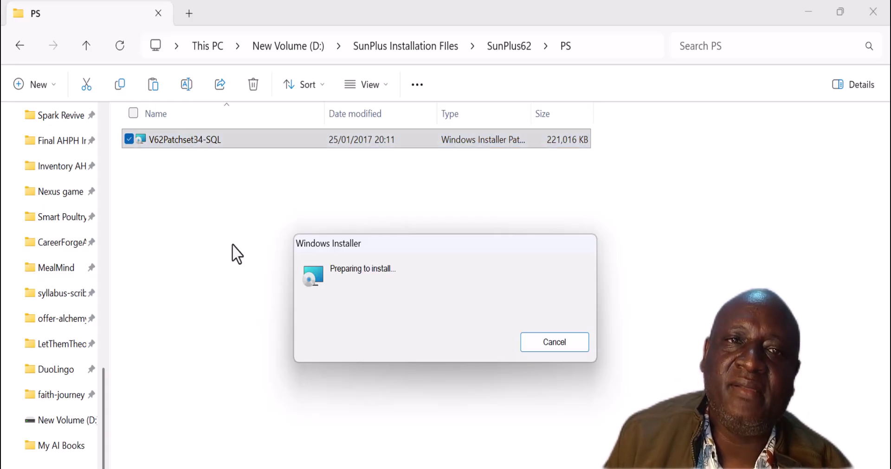
left_click(804, 10)
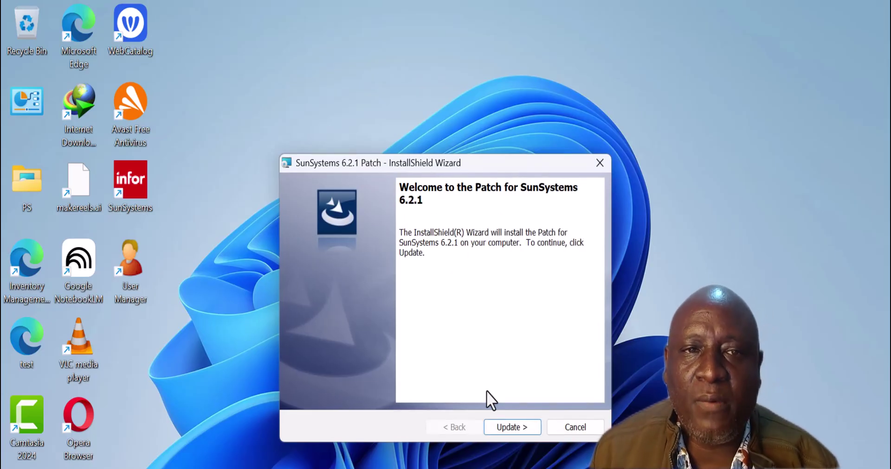
left_click(511, 424)
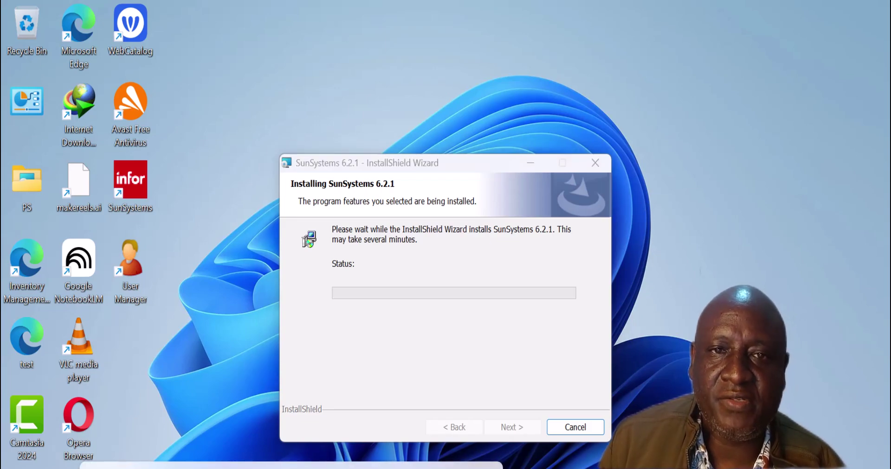
left_click(149, 467)
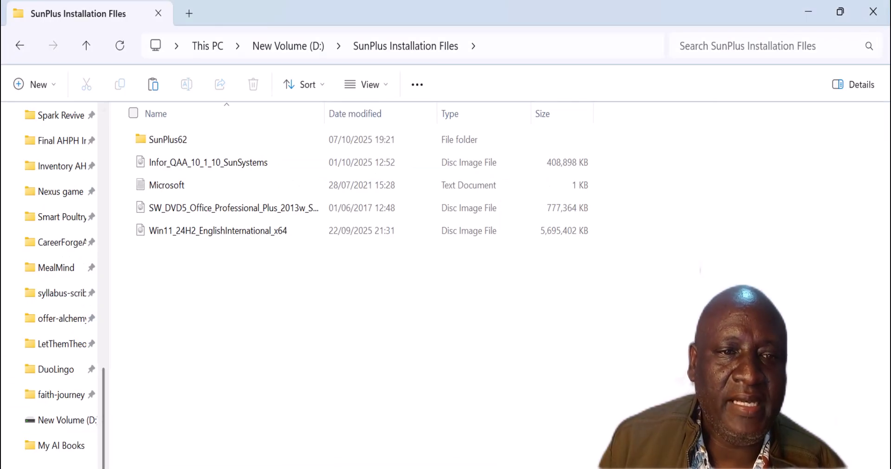
Open a navigation item's properties, closing the Mobile hotspot settings that appeared instead.
right_click(64, 467)
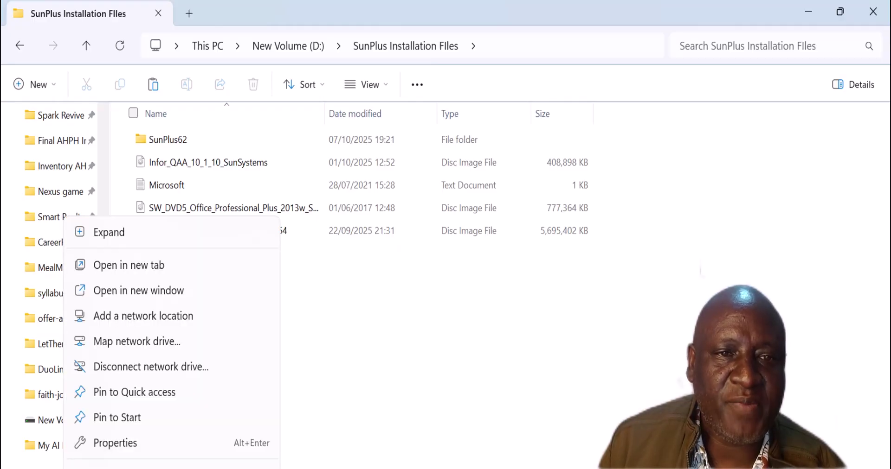
left_click(112, 443)
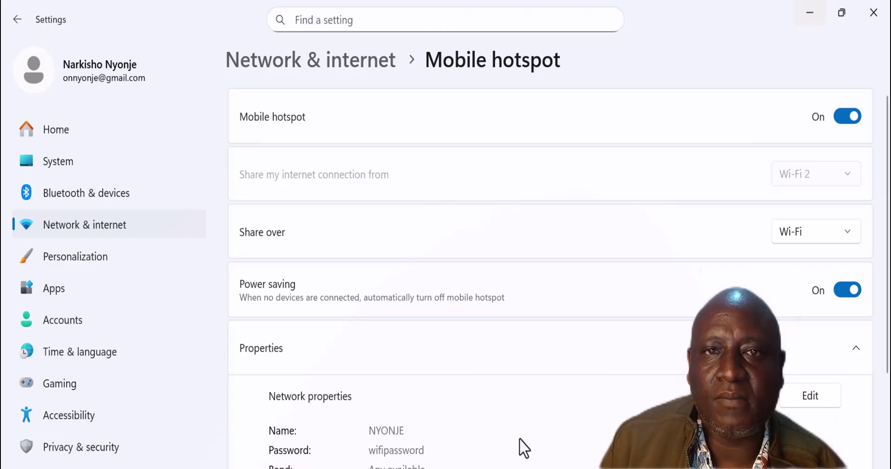
left_click(808, 13)
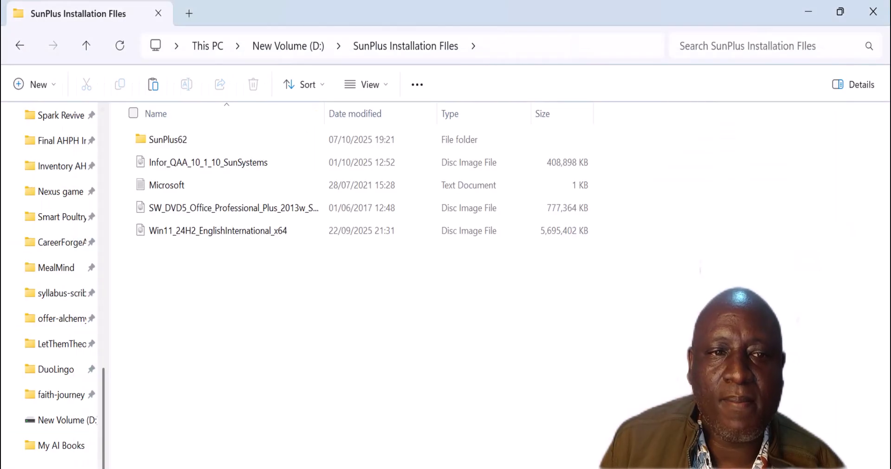
right_click(70, 464)
left_click(126, 446)
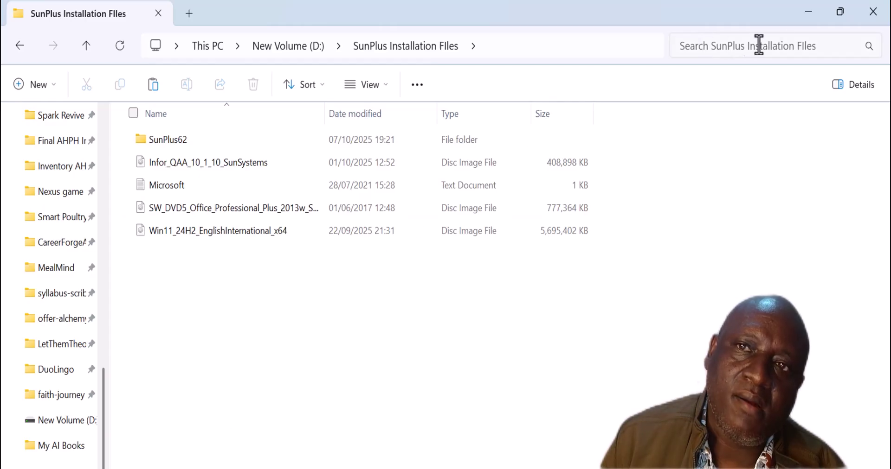
left_click(808, 11)
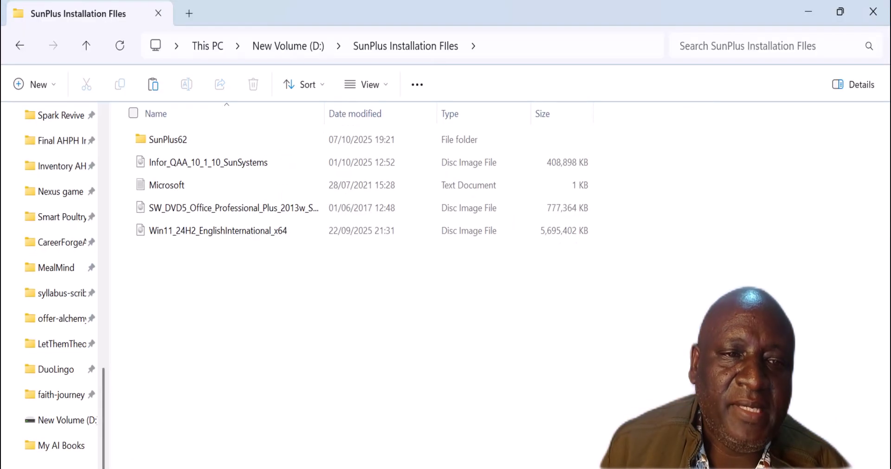
Open This PC's properties and review specs: 8.00 GB RAM, i7-1250U, 64-bit.
right_click(61, 228)
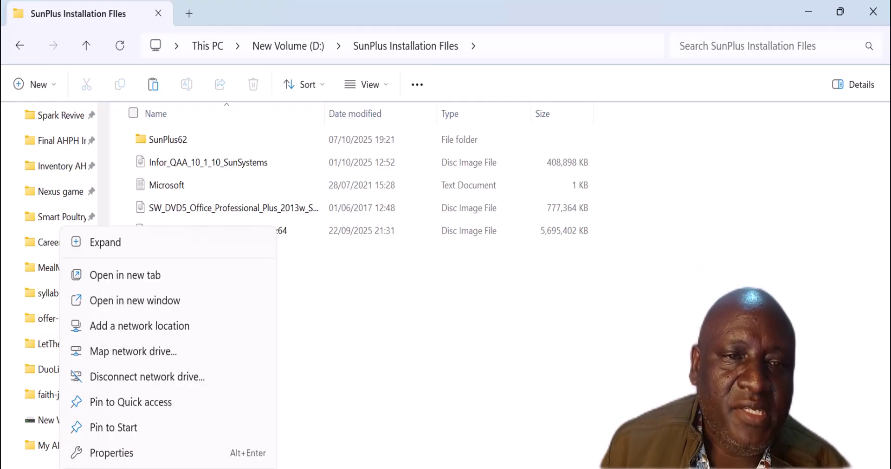
left_click(127, 457)
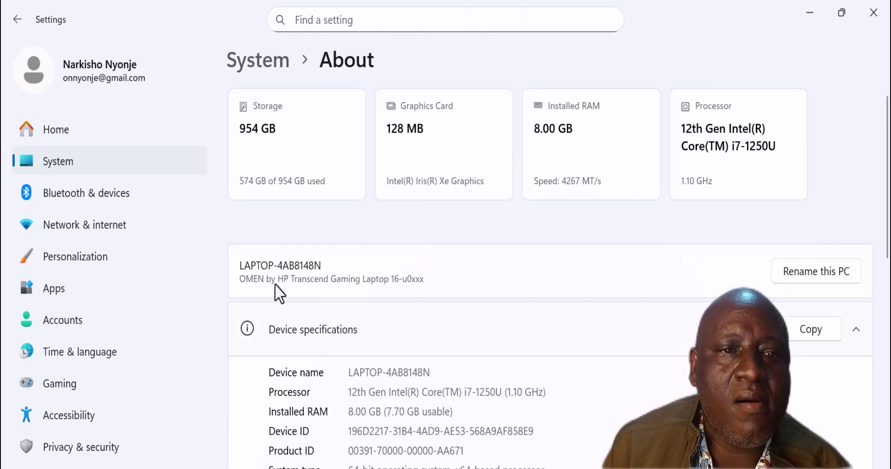
scroll(461, 417, "down", 2)
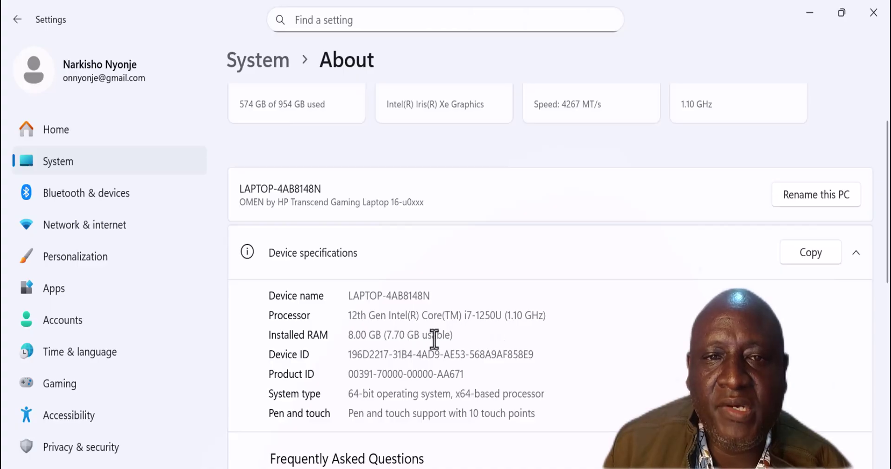
scroll(439, 341, "up", 2)
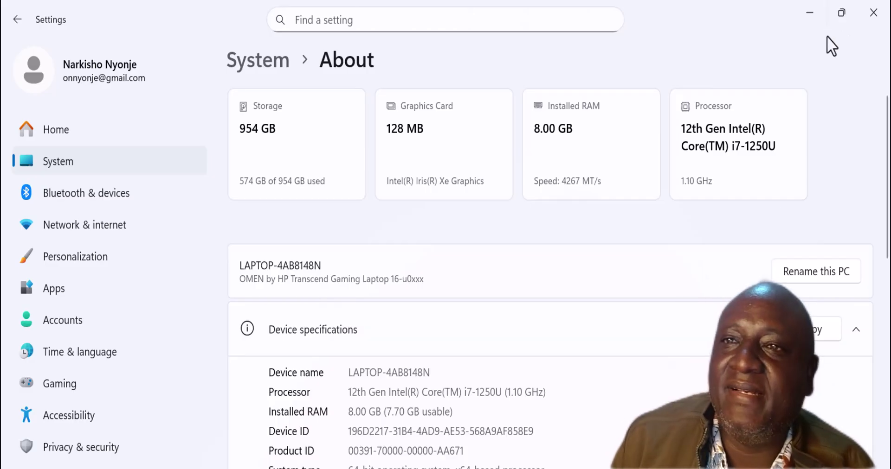
Close the About page and minimize Explorer while the patch installs to completion.
left_click(870, 7)
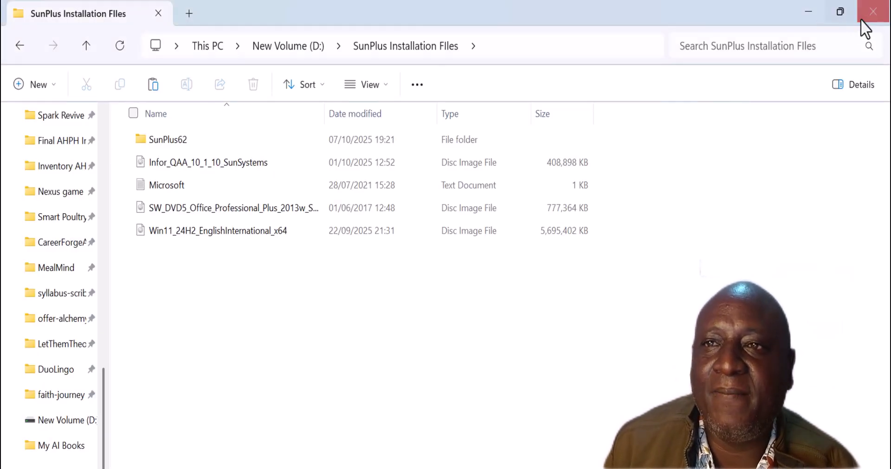
left_click(807, 13)
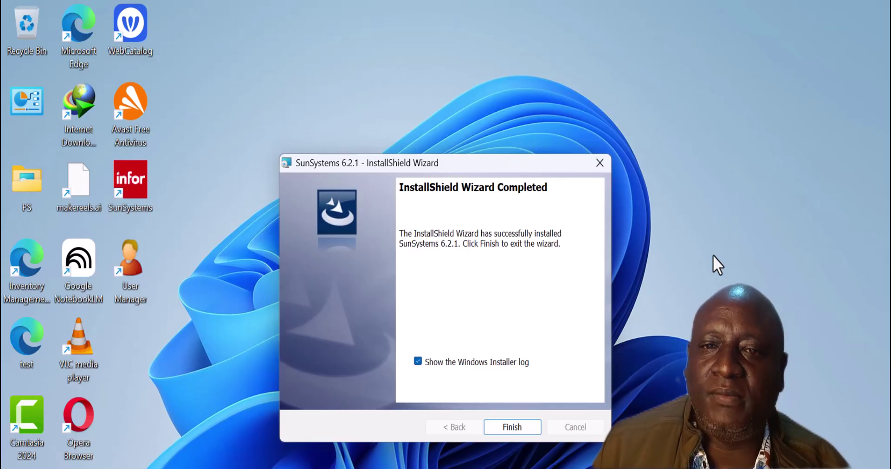
Finish the patch, close its log, then launch SunSystems and log in with the password.
left_click(512, 424)
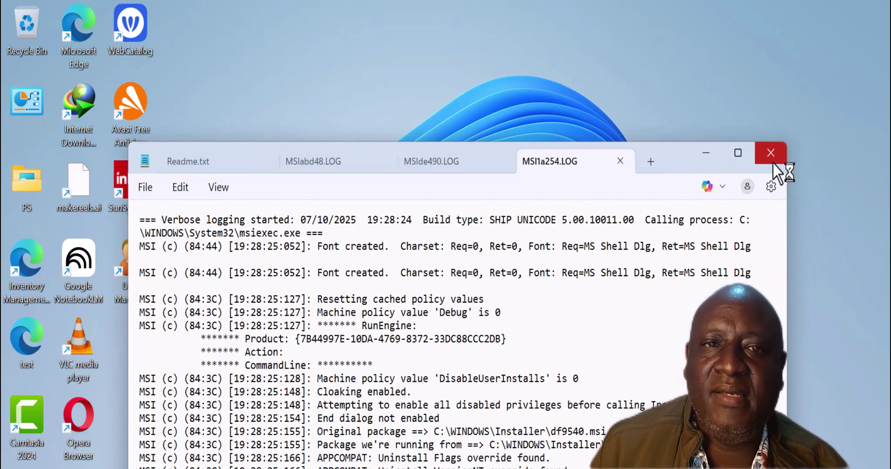
left_click(771, 153)
double_click(131, 182)
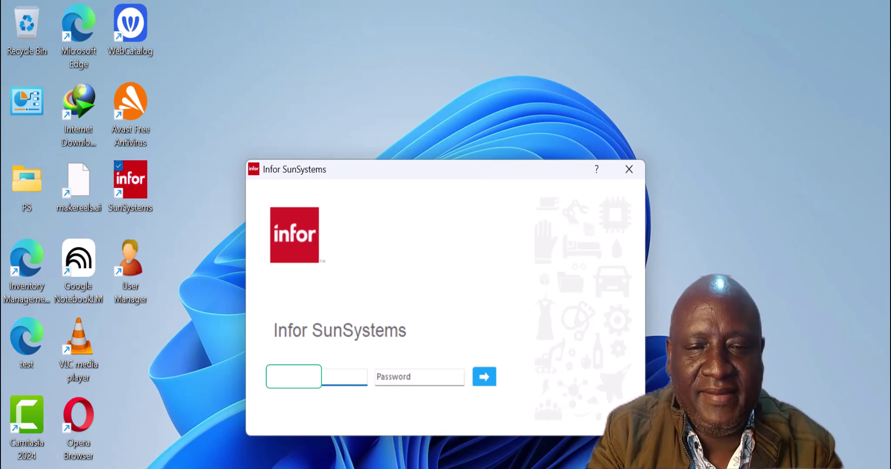
key("Tab")
key("Caps_Lock")
type("a")
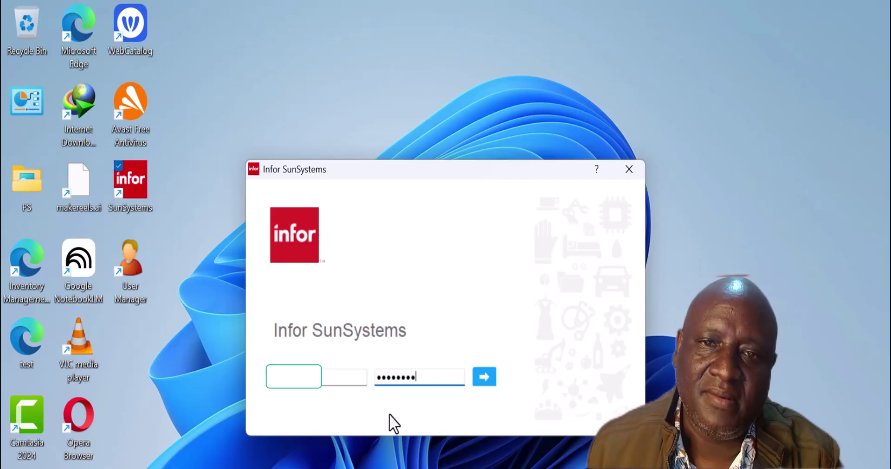
left_click(486, 379)
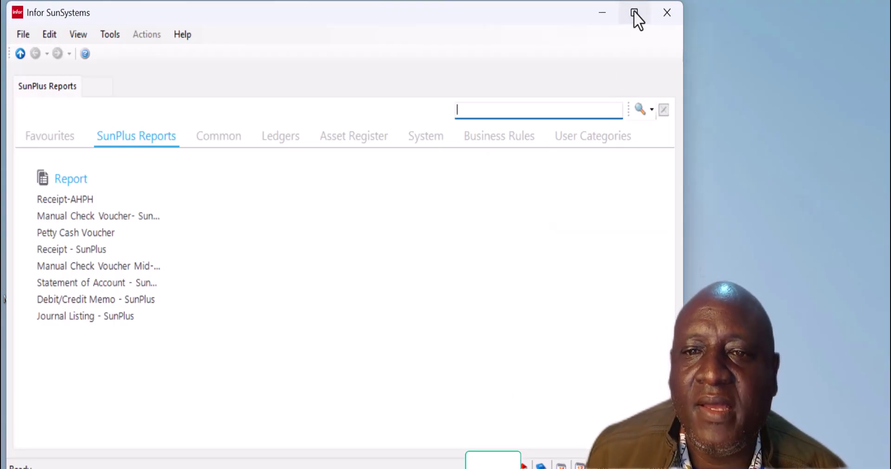
Maximize SunSystems and view the Common, Ledgers, Asset Register, System, Business Rules and User Categories tabs.
mouse_move(633, 10)
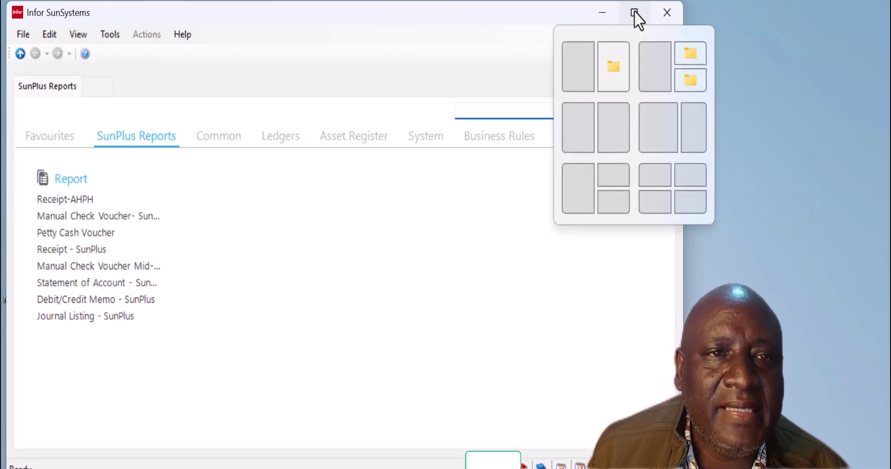
left_click(634, 10)
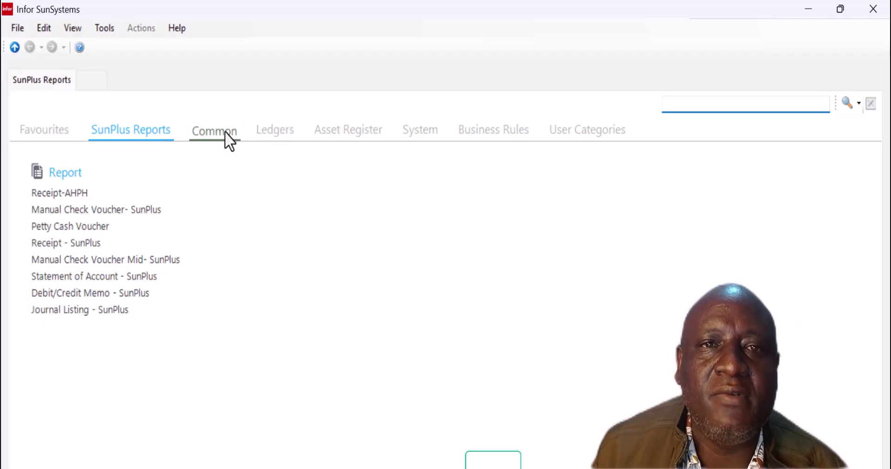
left_click(225, 132)
left_click(278, 133)
left_click(346, 131)
left_click(418, 116)
left_click(482, 115)
left_click(571, 116)
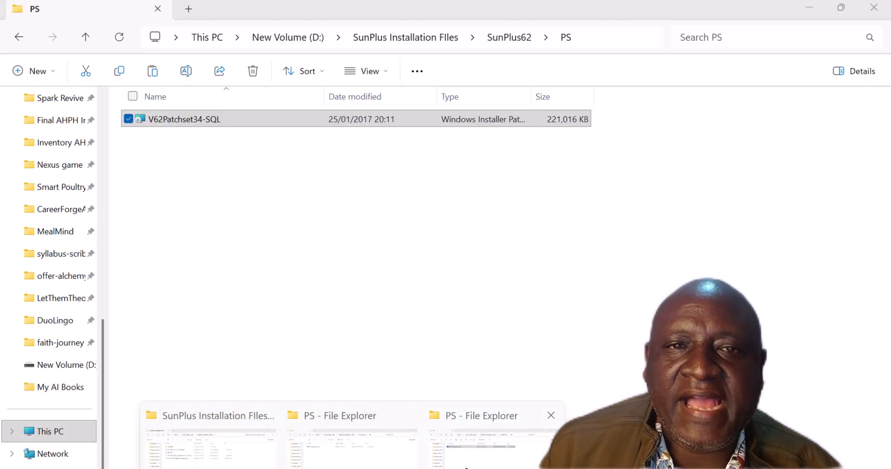
Bring the PS folder window forward and go up to SunPlus Installation FIles.
left_click(350, 440)
left_click(85, 36)
left_click(86, 37)
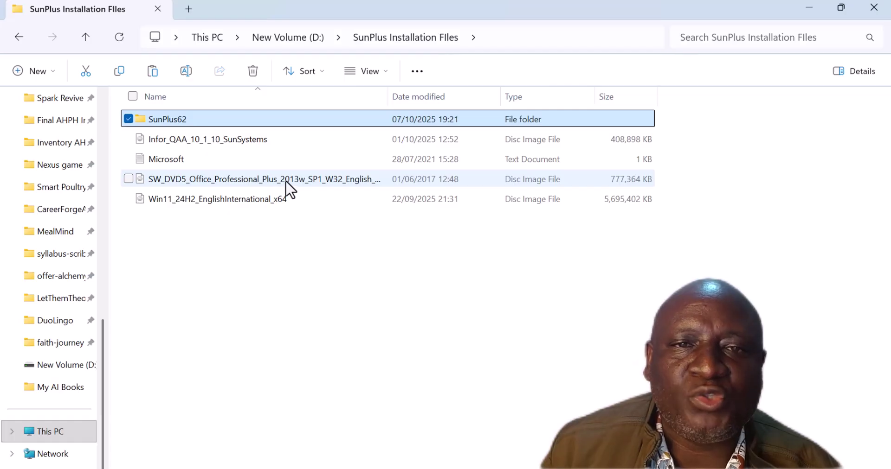
Mount the SW_DVD5 Office 2013 disc image through Show more options > Mount.
left_click(331, 179)
right_click(331, 179)
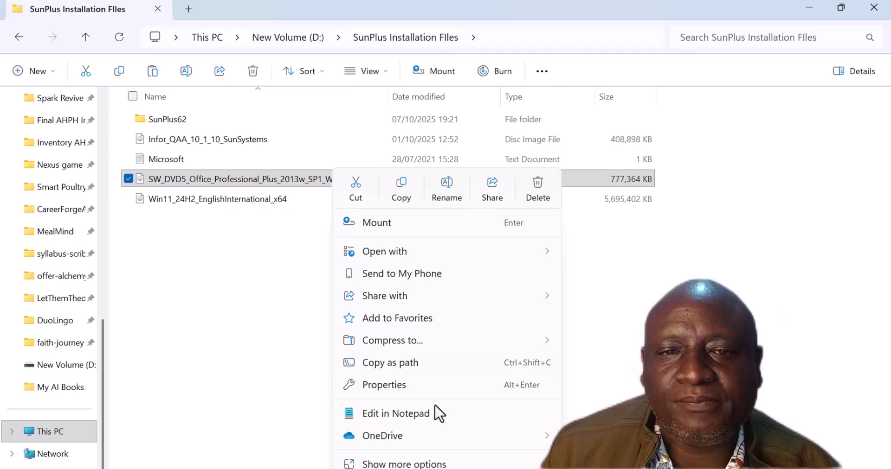
left_click(275, 183)
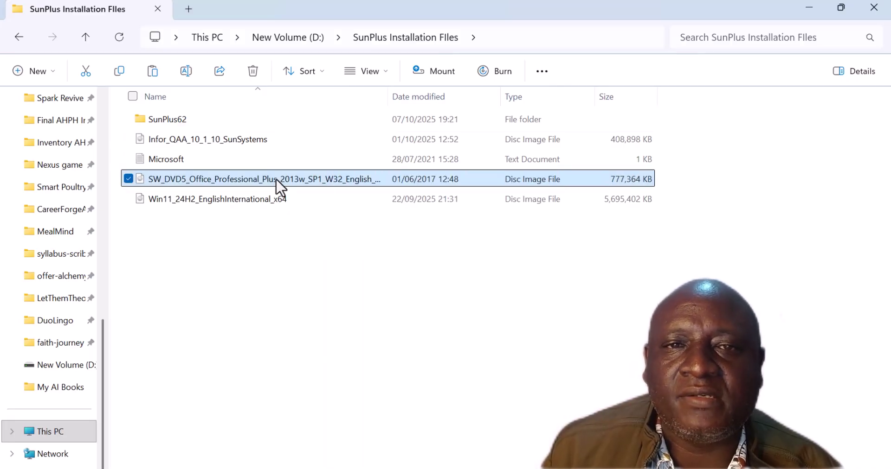
right_click(277, 184)
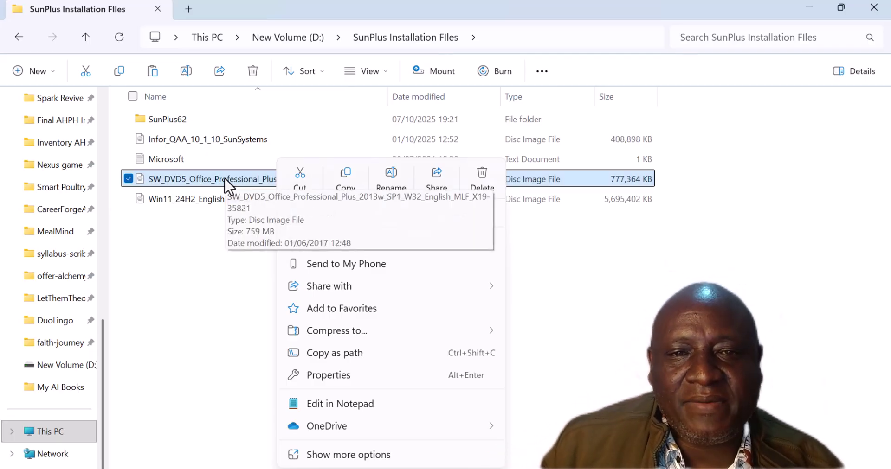
left_click(353, 456)
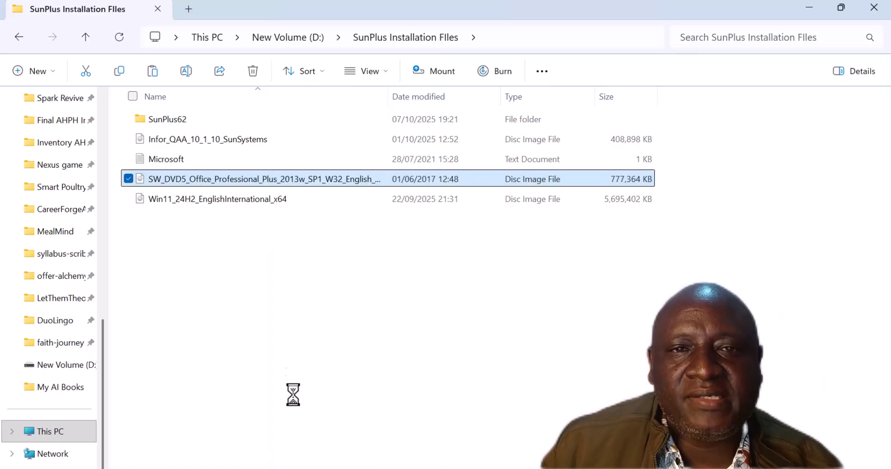
left_click(314, 190)
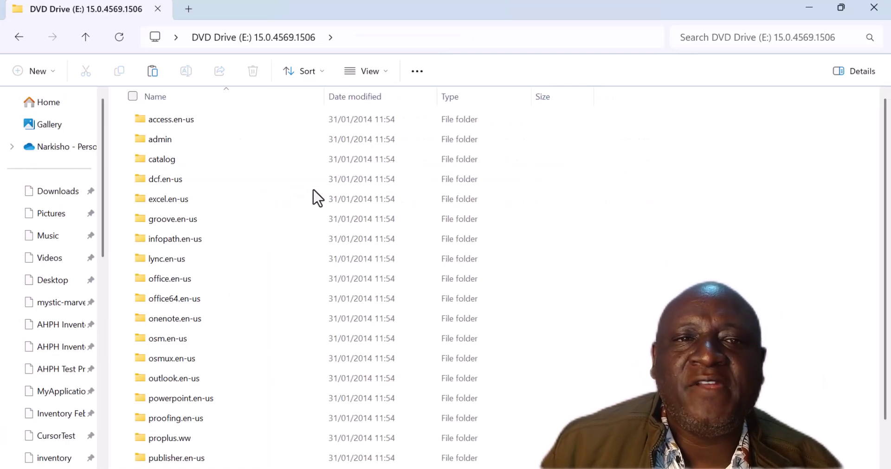
Run the Office setup program from DVD Drive (E:) as administrator, then restore the PS folder window.
scroll(248, 394, "down", 2)
right_click(160, 464)
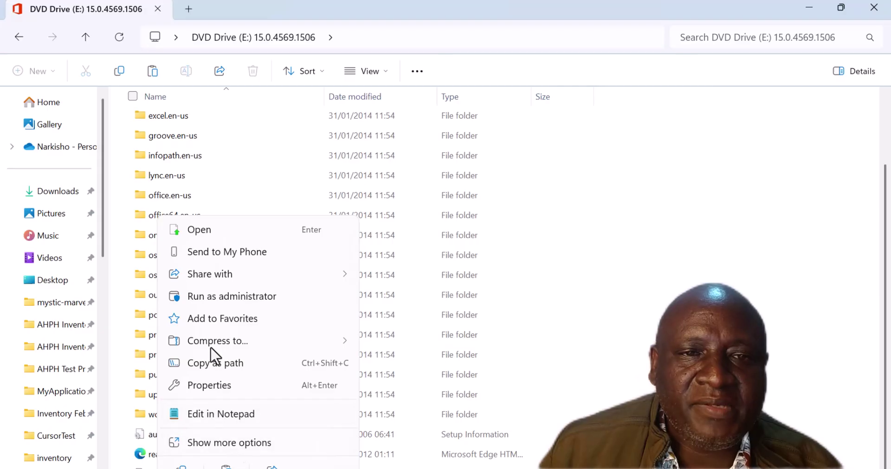
left_click(224, 300)
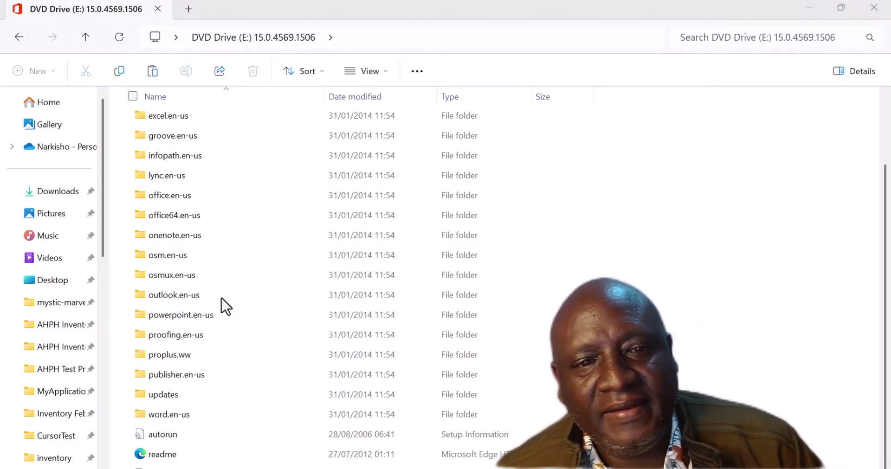
left_click(809, 7)
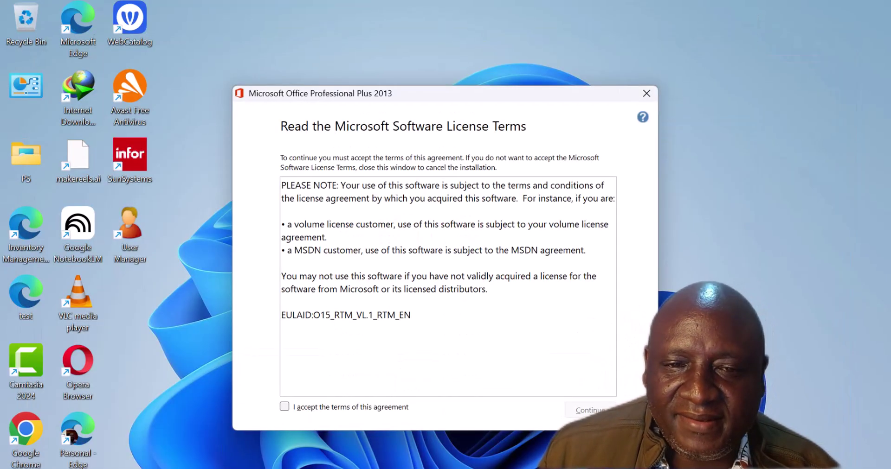
left_click(302, 462)
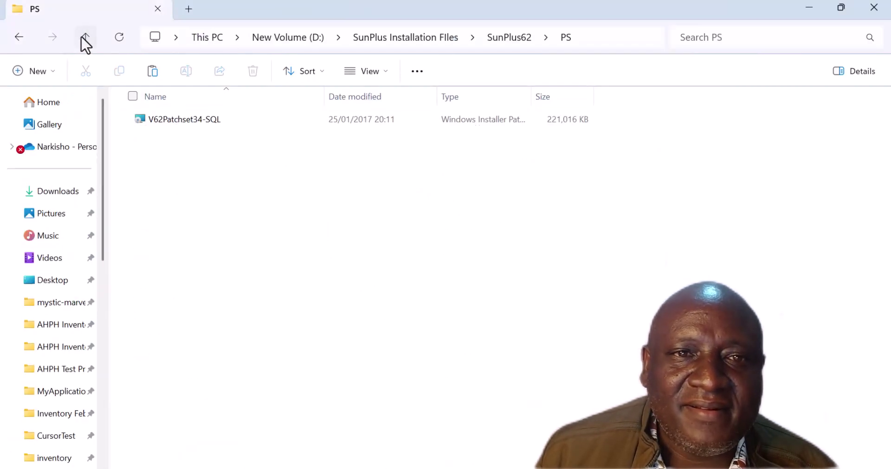
Go up from PS through SunPlus62 to the SunPlus Installation FIles folder.
left_click(83, 38)
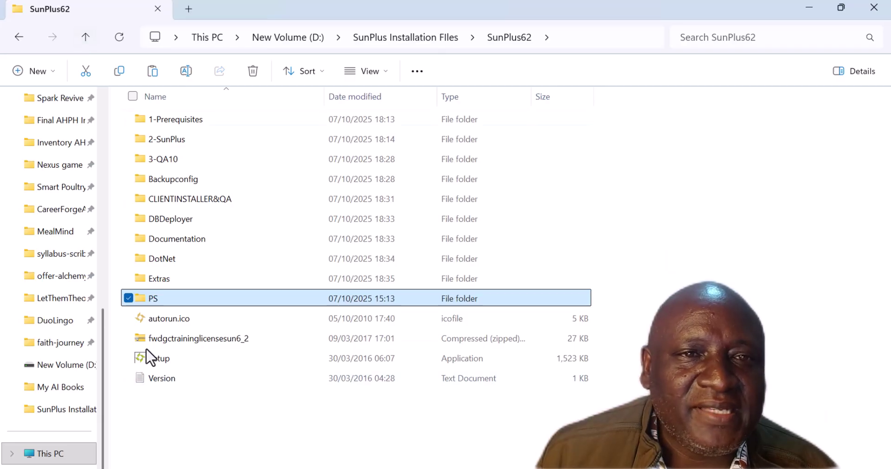
left_click(85, 38)
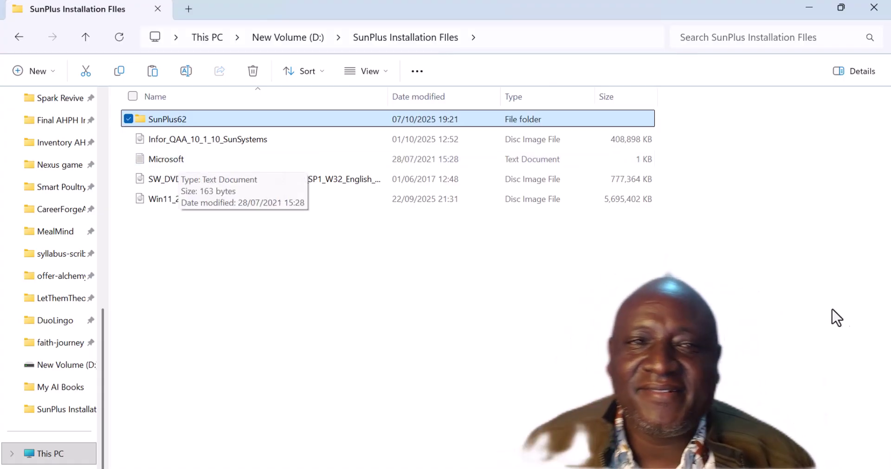
Minimize Explorer, then accept the Office 2013 license terms and continue.
left_click(816, 7)
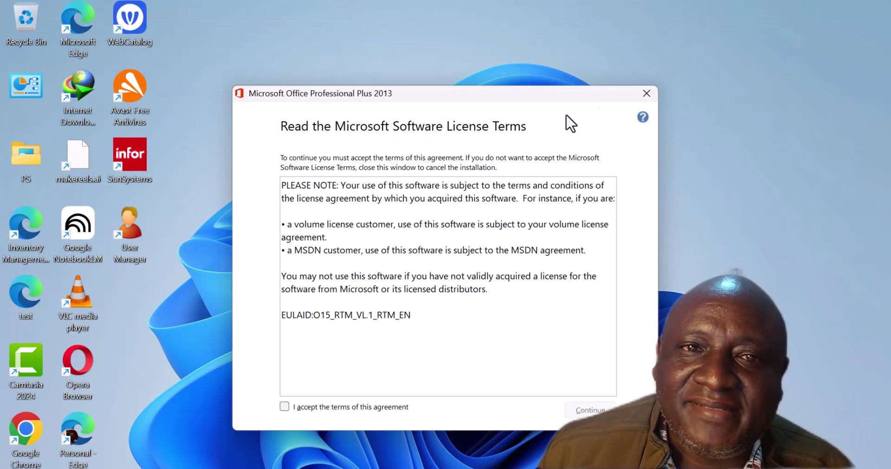
left_click(284, 406)
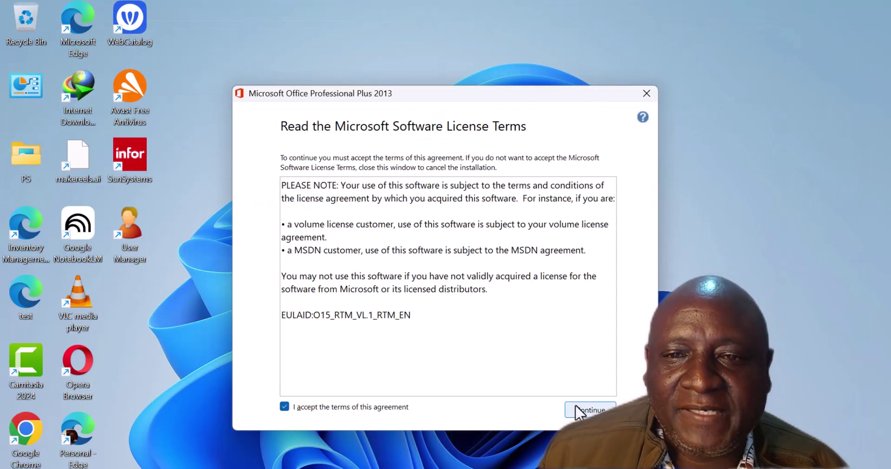
left_click(588, 411)
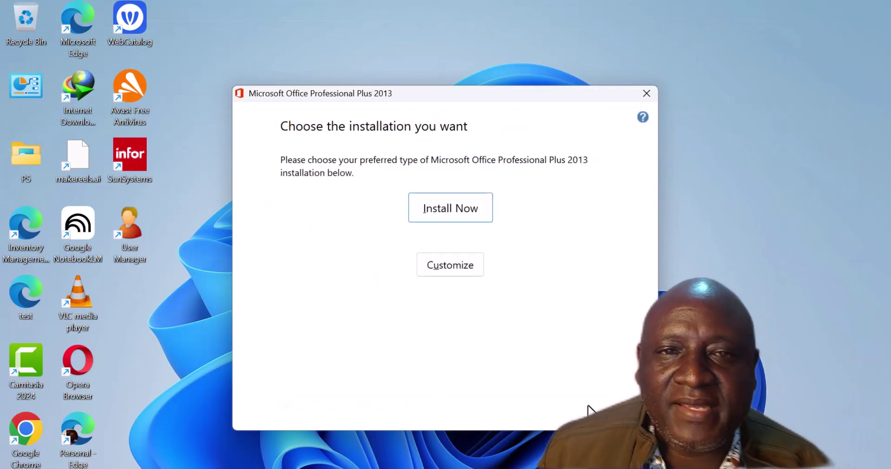
Customize the install so all of Microsoft Office runs from My Computer, then Install Now.
left_click(469, 265)
left_click(284, 159)
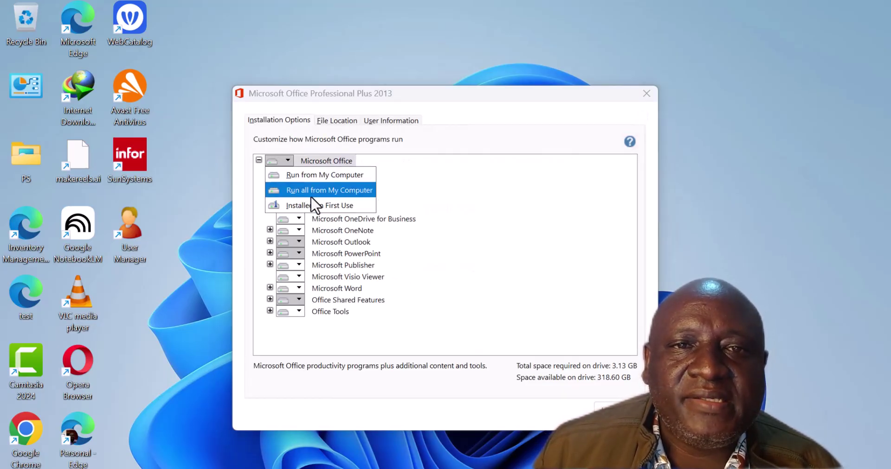
left_click(338, 174)
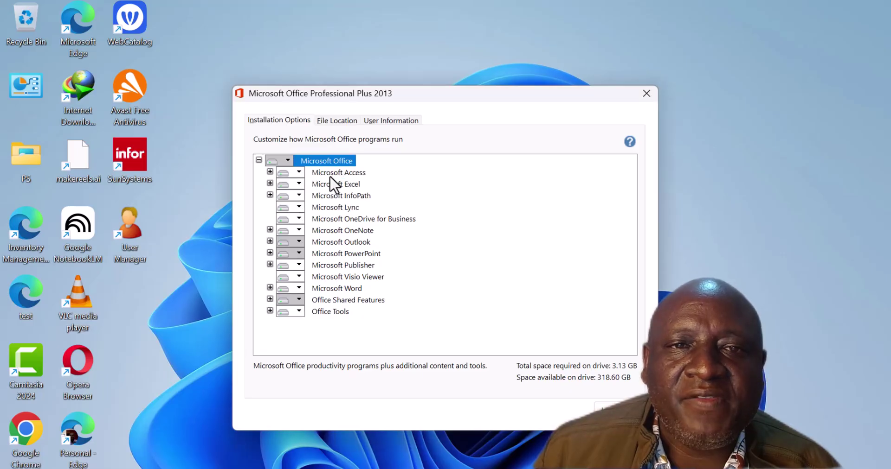
left_click(289, 160)
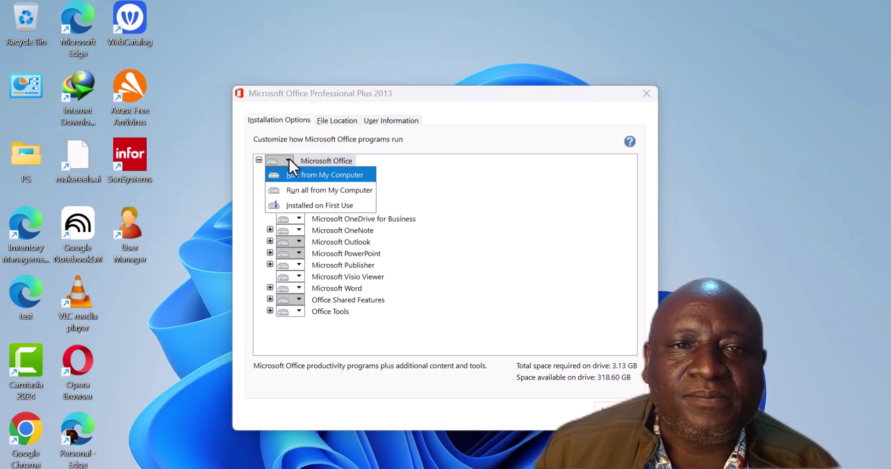
left_click(292, 171)
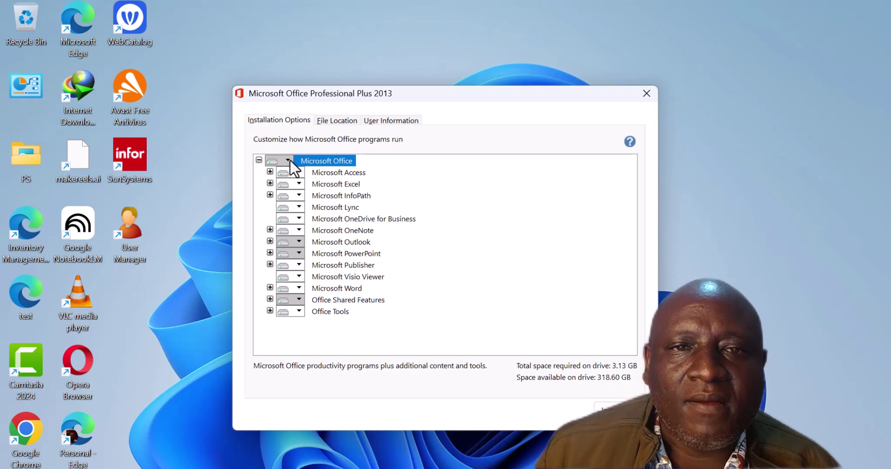
left_click(288, 160)
left_click(299, 191)
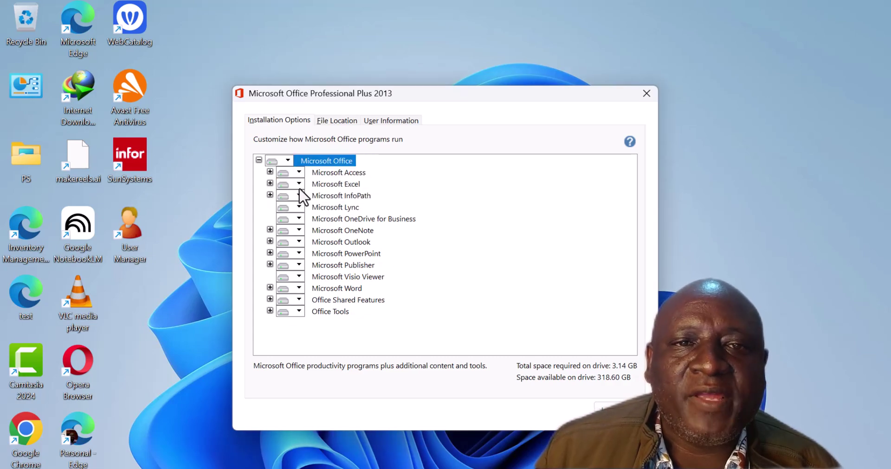
left_click(615, 409)
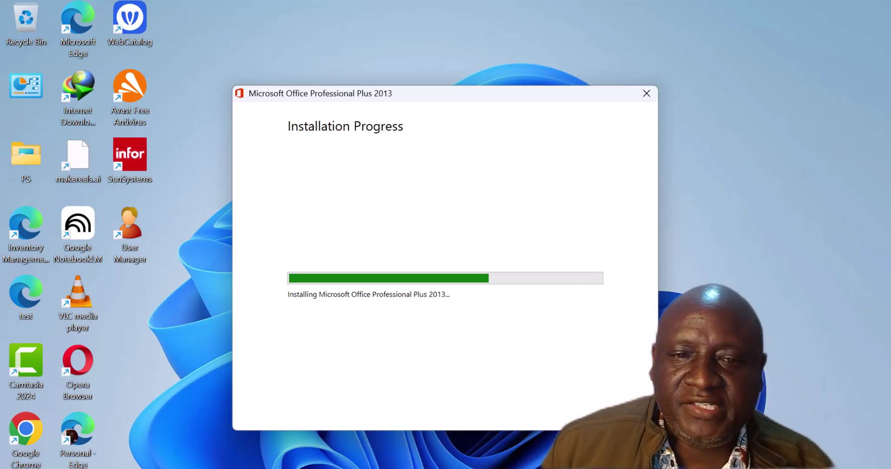
While Office installs, restore the SunPlus Installation FIles Explorer window.
left_click(320, 446)
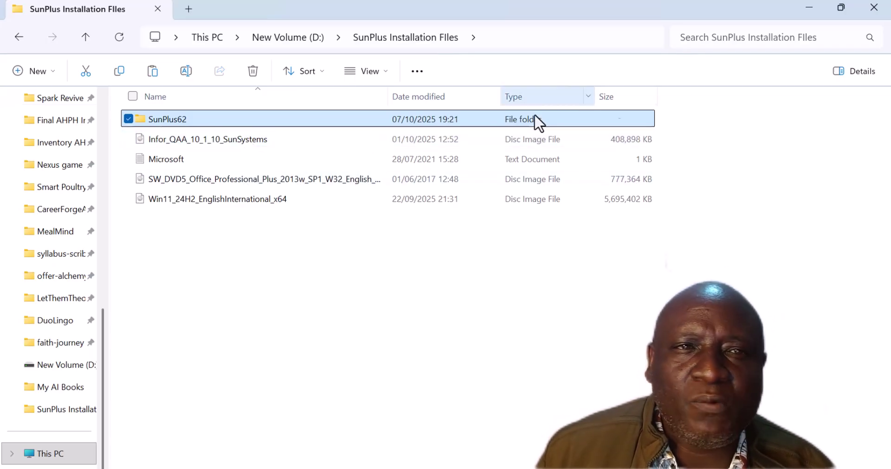
Navigate from New Volume (D:) through SunPlus Installation FIles and SunPlus62 into 3-QA10.
left_click(87, 38)
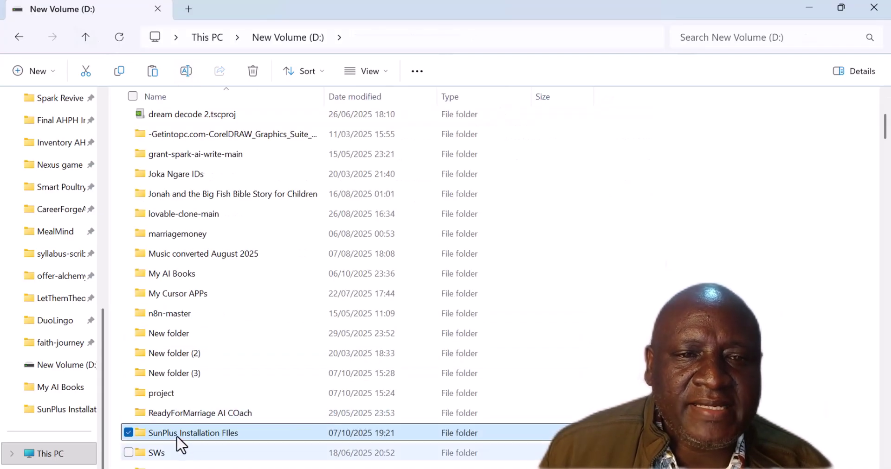
double_click(178, 437)
double_click(171, 123)
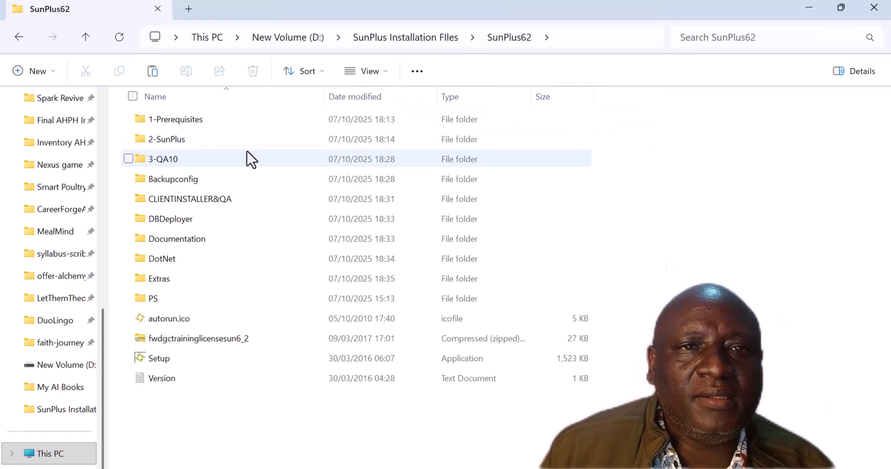
double_click(171, 165)
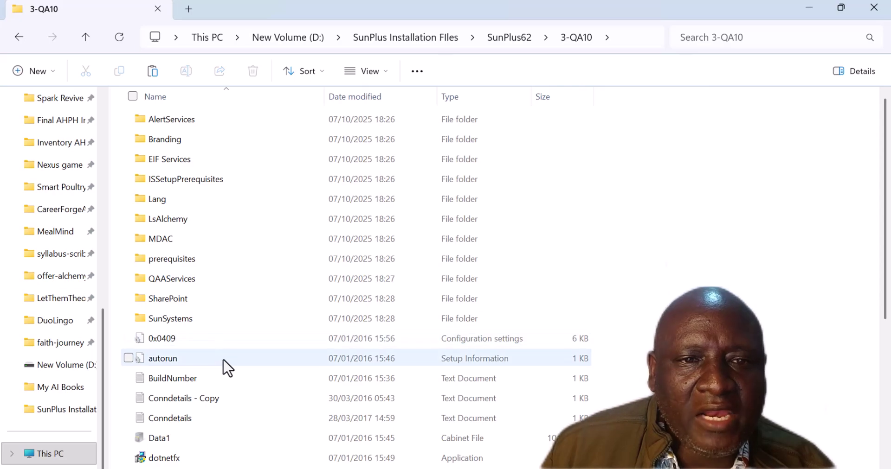
Scroll the 3-QA10 file list, then go up twice to SunPlus Installation Files.
scroll(225, 366, "down", 1)
scroll(232, 381, "down", 1)
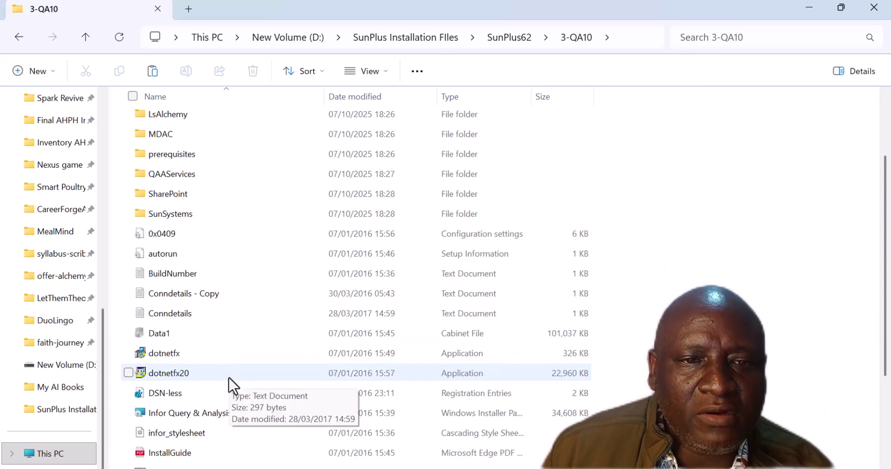
scroll(230, 379, "down", 2)
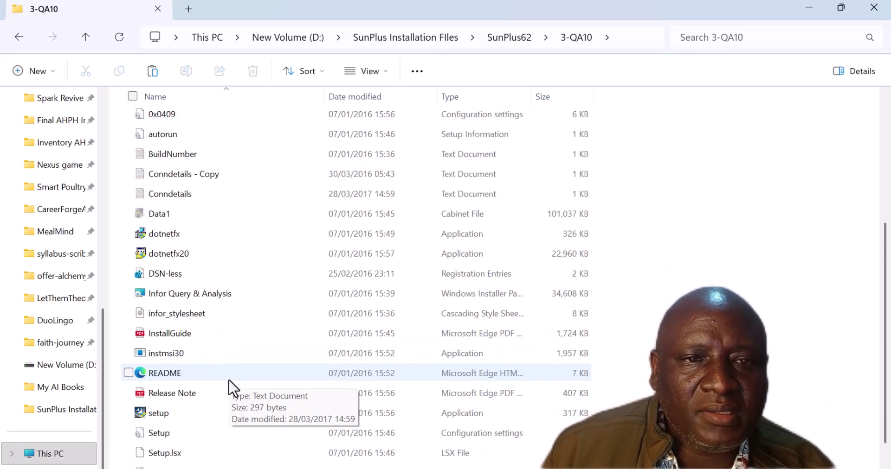
scroll(230, 387, "up", 1)
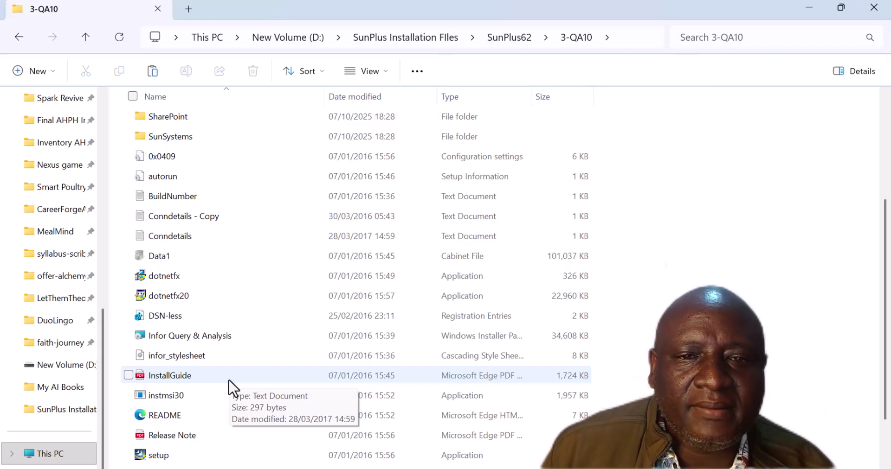
left_click(85, 38)
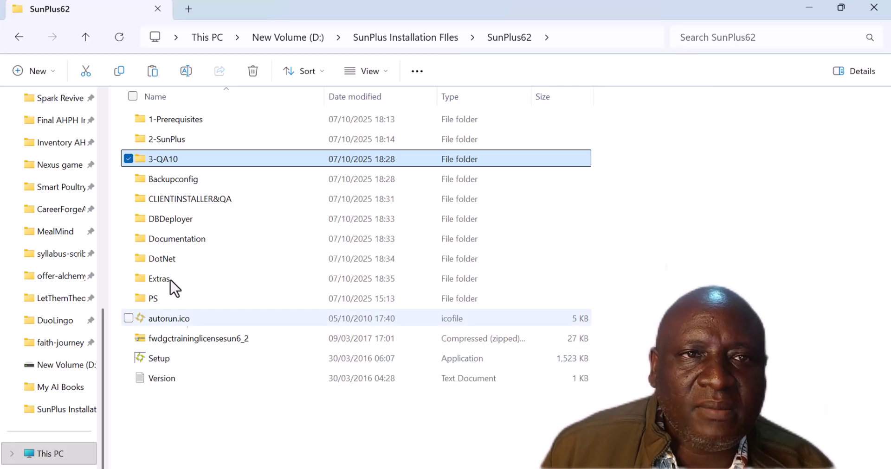
left_click(85, 38)
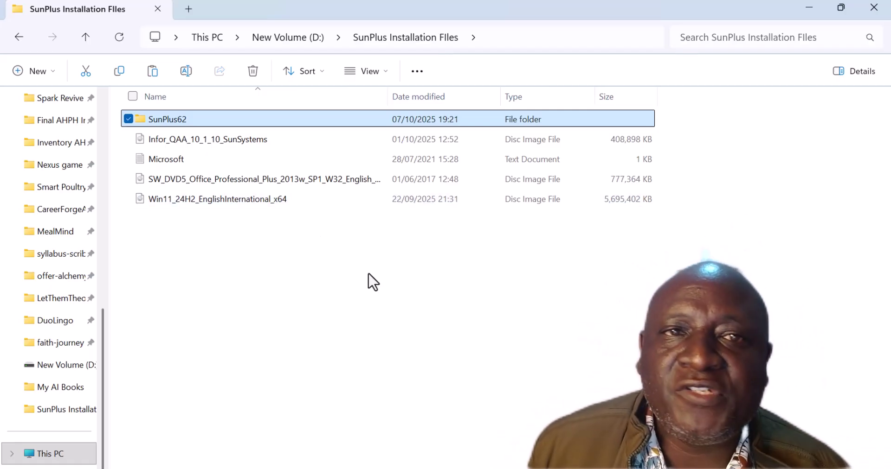
Go up to New Volume (D:) and minimize Explorer to see Office's installation progress.
left_click(85, 37)
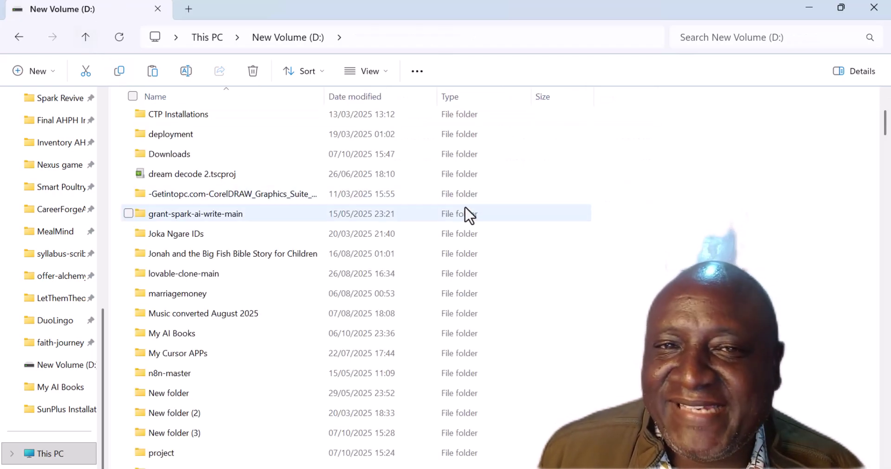
left_click(809, 8)
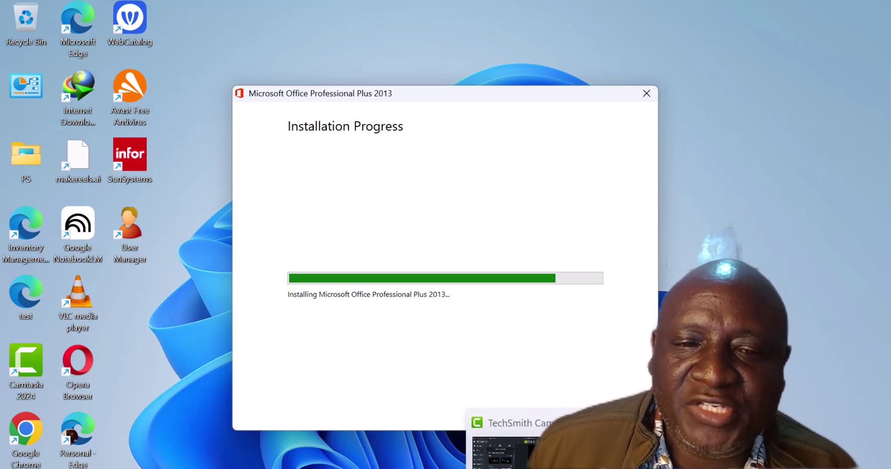
Restore the New Volume (D:) Explorer window from the taskbar.
left_click(322, 468)
left_click(321, 441)
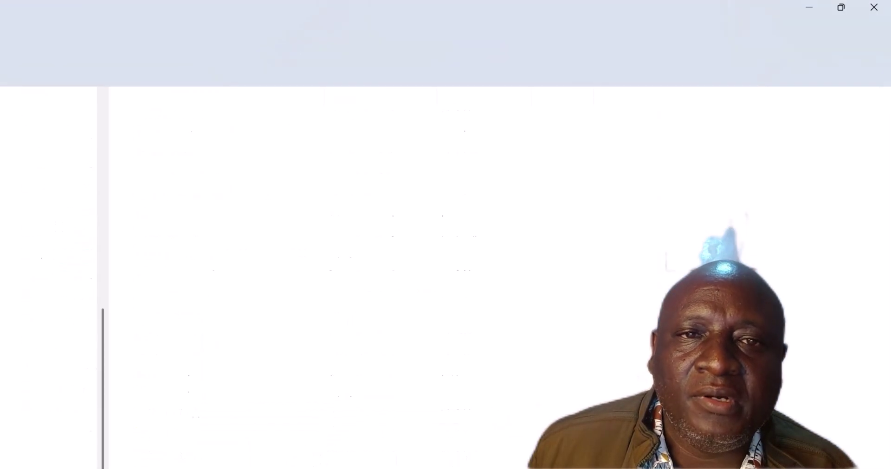
scroll(273, 394, "up", 3)
scroll(273, 371, "down", 12)
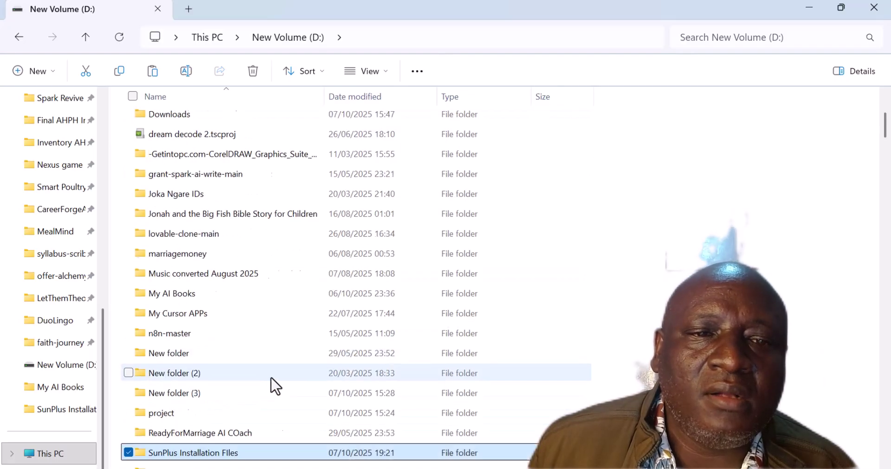
scroll(277, 417, "up", 9)
scroll(278, 417, "up", 3)
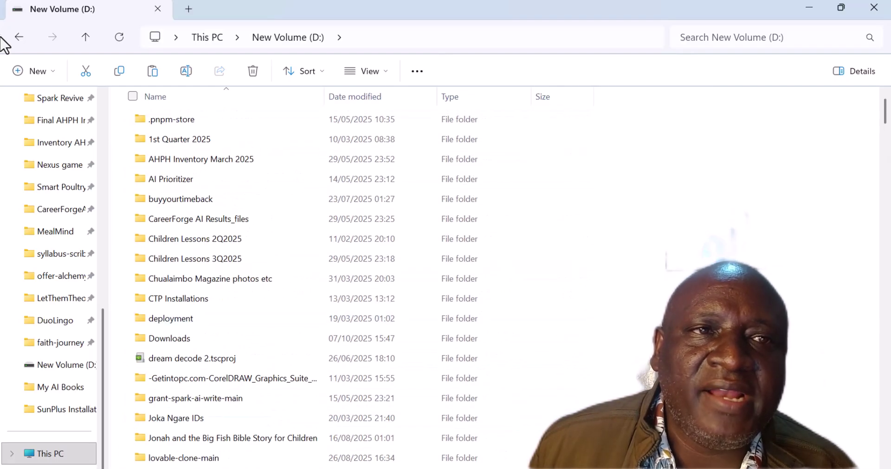
Go up to This PC, then open New Volume (D:) and the SunPlus Installation Files folder.
left_click(85, 37)
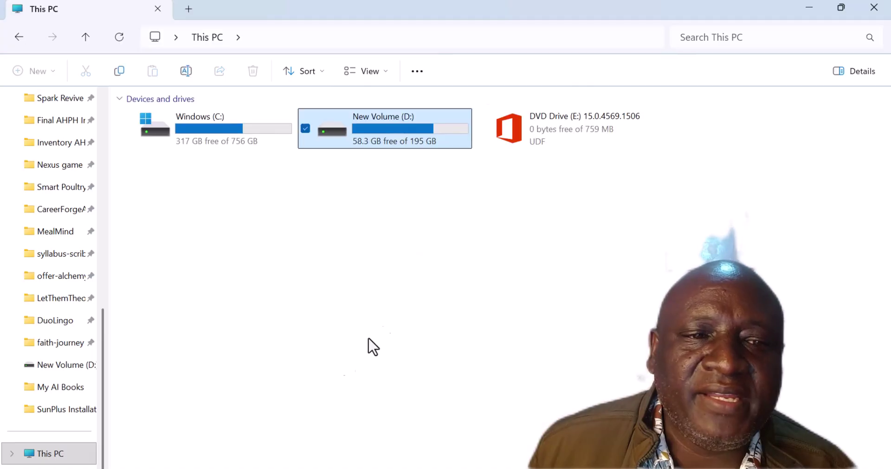
double_click(383, 144)
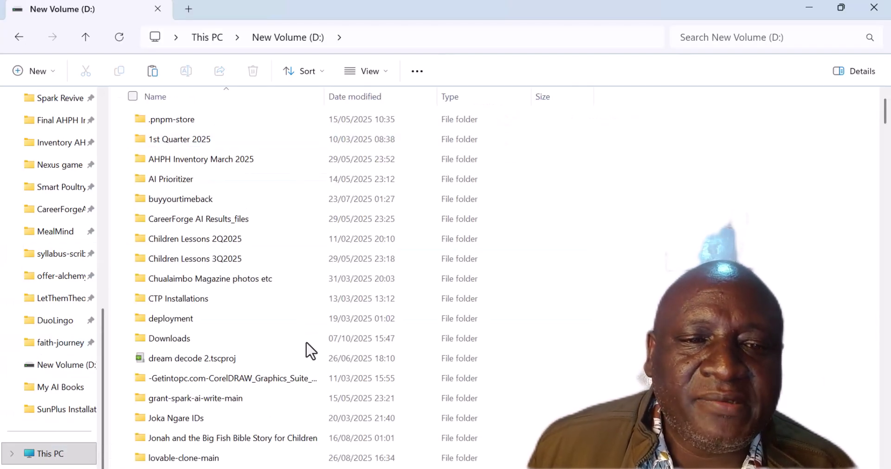
scroll(307, 344, "down", 3)
scroll(314, 351, "down", 6)
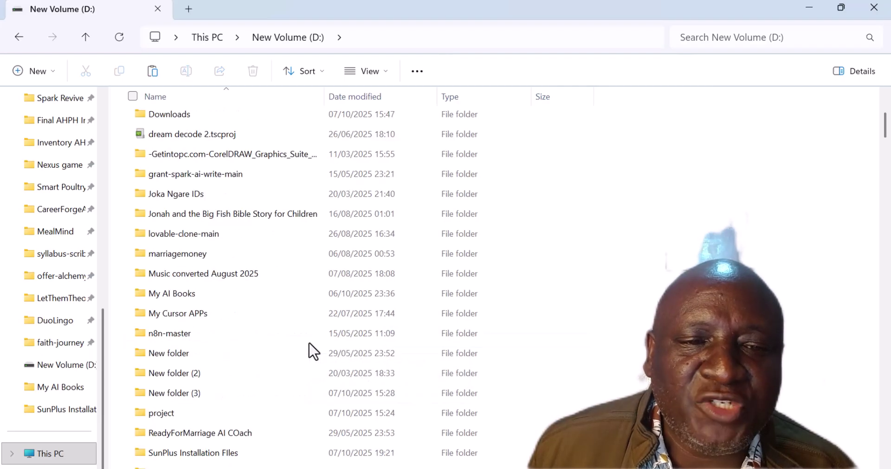
scroll(318, 355, "up", 3)
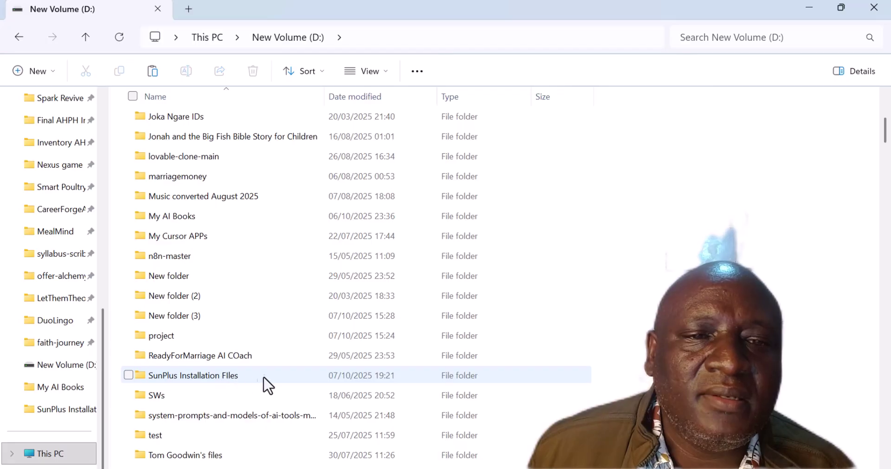
double_click(224, 380)
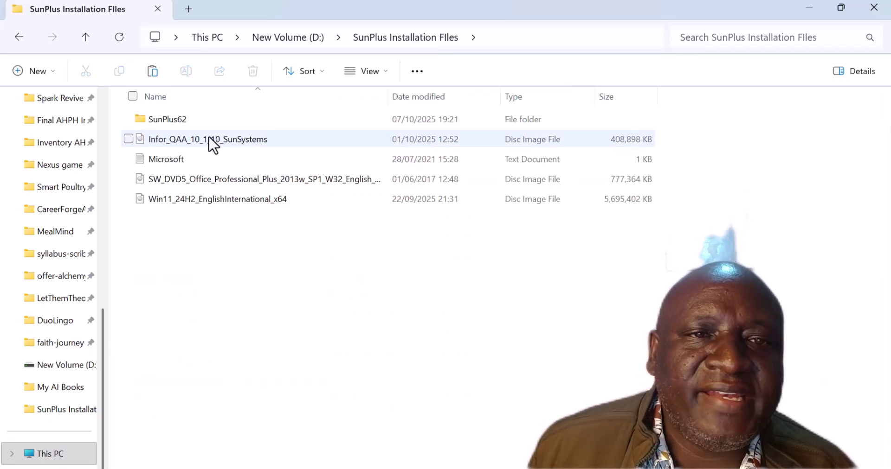
Mount the Infor_QAA_10_1_10_SunSystems image as DVD Drive (F:), browse its contents, then minimize Explorer.
right_click(213, 145)
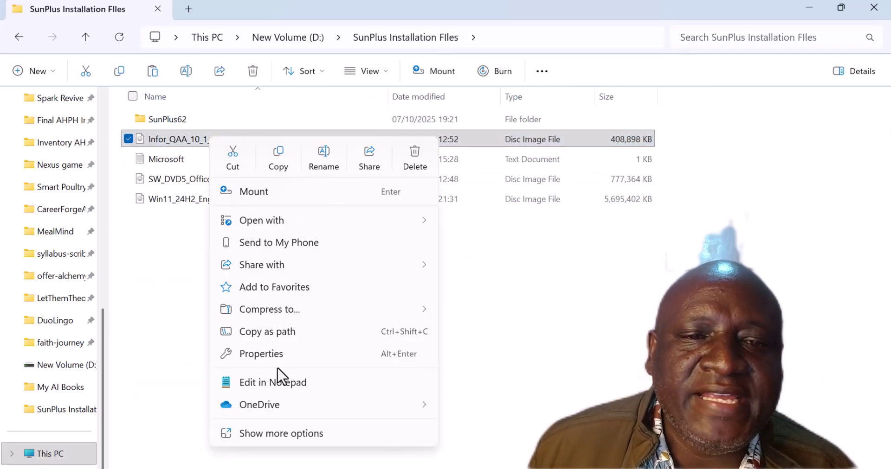
left_click(285, 434)
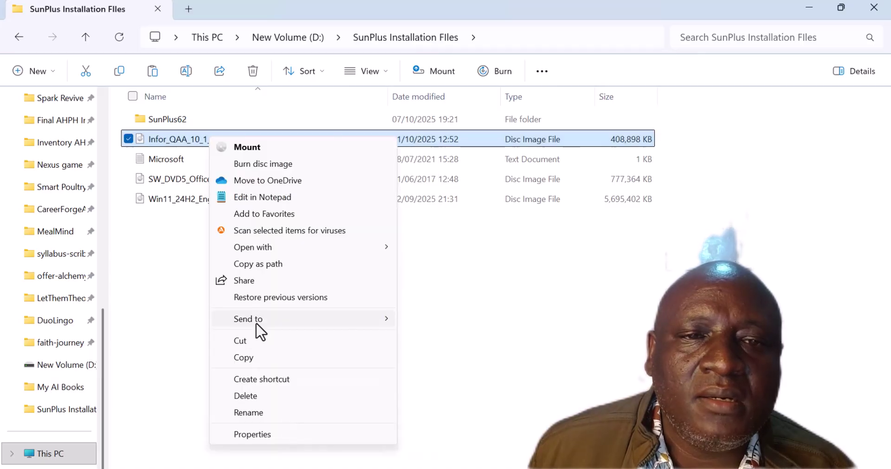
left_click(245, 148)
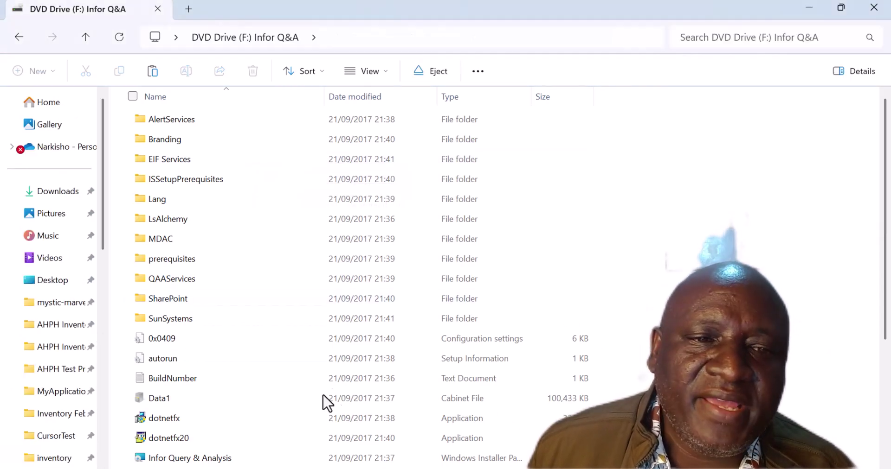
scroll(305, 411, "down", 2)
scroll(305, 412, "down", 3)
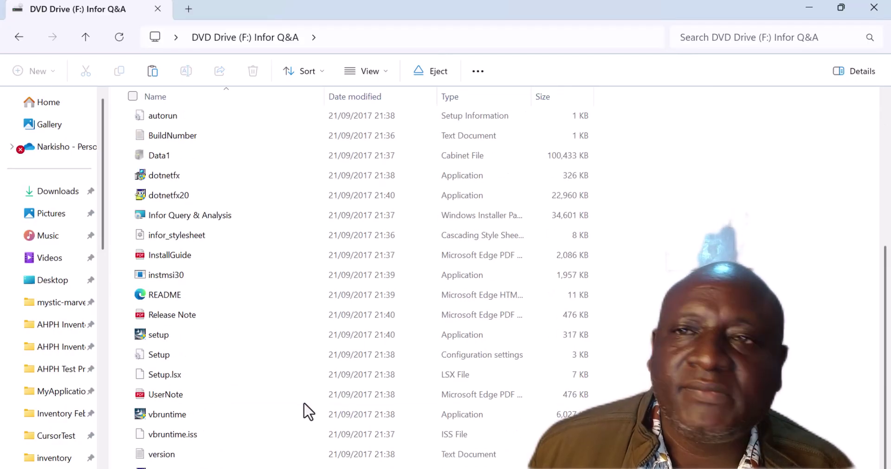
left_click(808, 9)
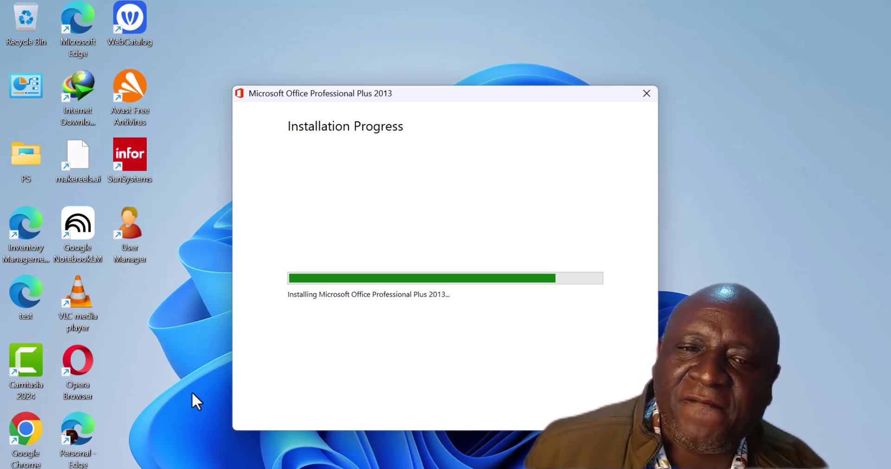
Browse into SunPlus62 › 1-Prerequisites › DotNet, then go back up to 1-Prerequisites.
mouse_move(322, 468)
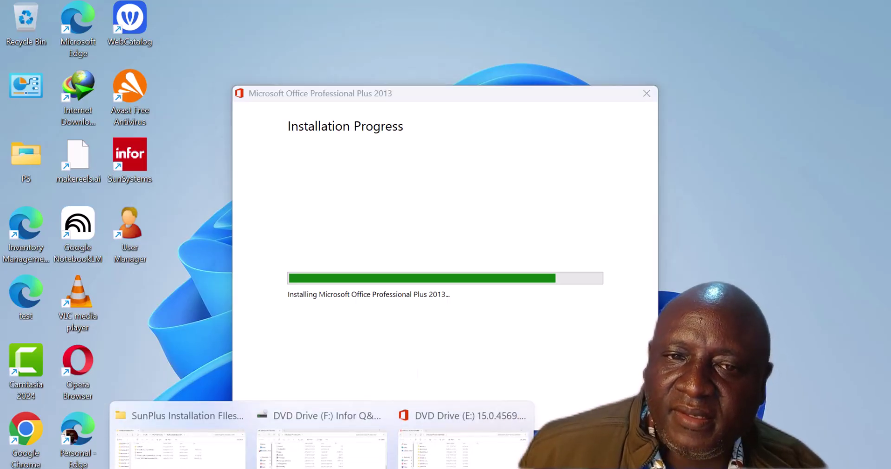
left_click(181, 446)
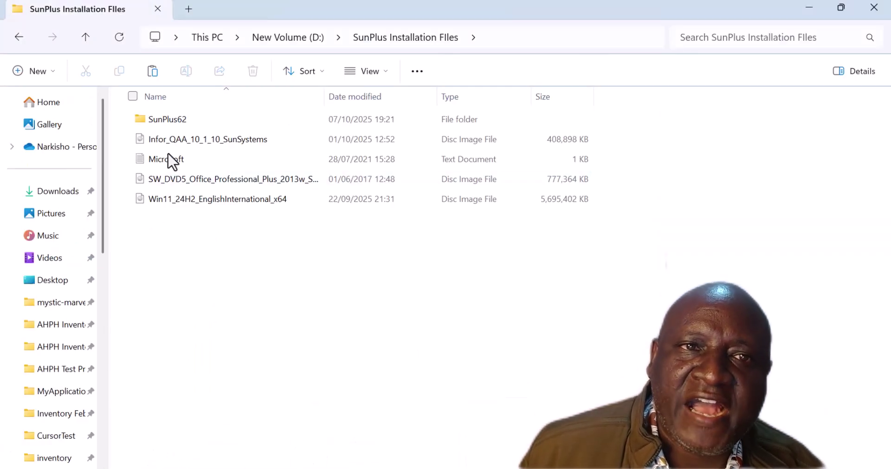
double_click(170, 122)
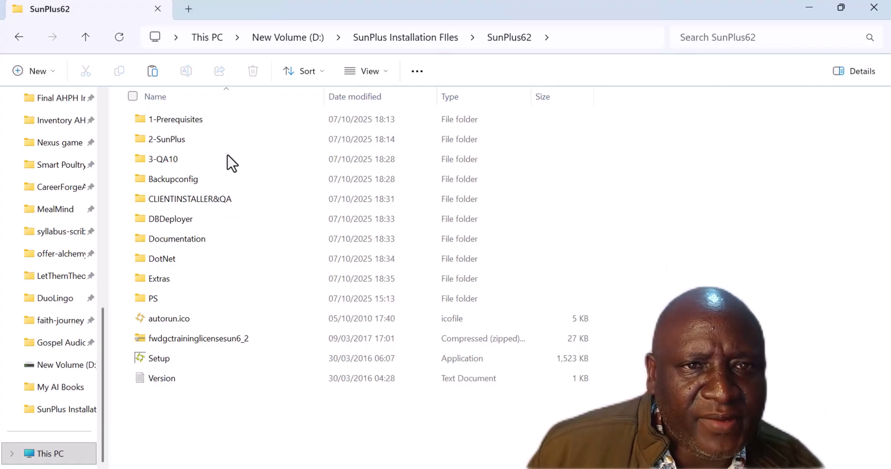
double_click(173, 120)
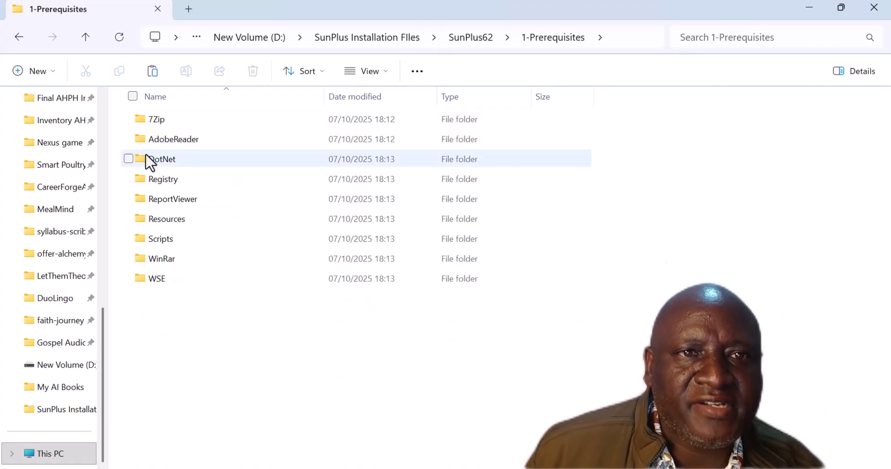
double_click(158, 160)
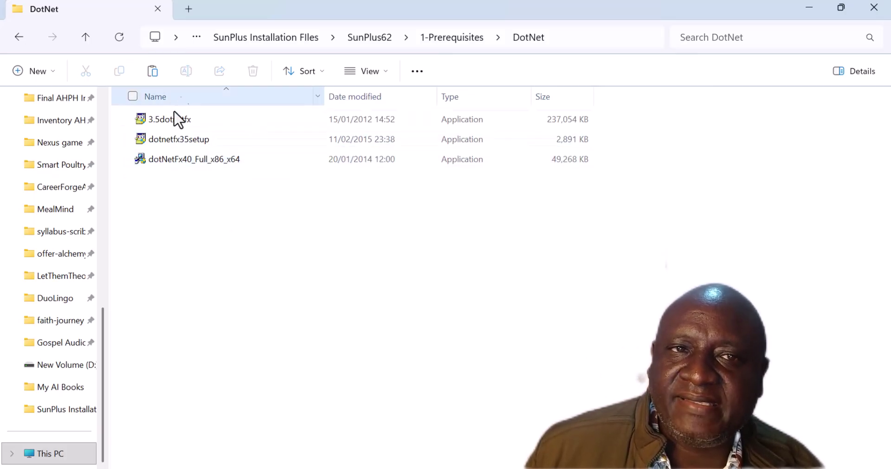
left_click(85, 39)
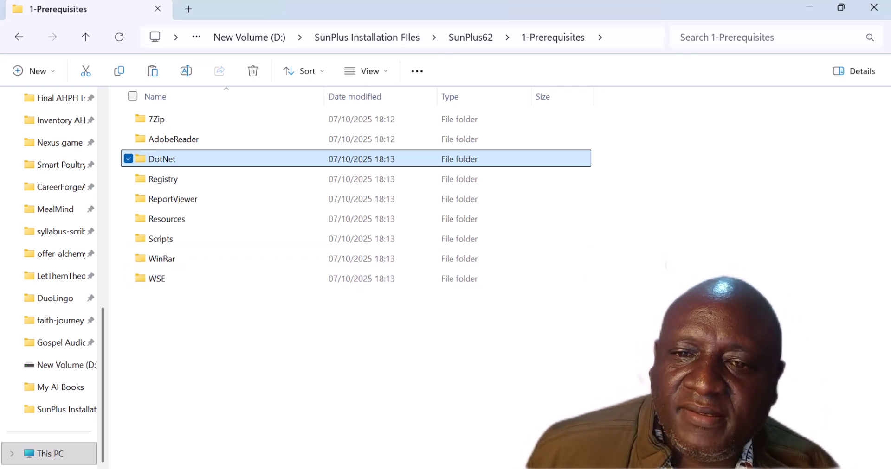
Open the AdobeReader prerequisites folder while Office 2013 keeps installing.
left_click(161, 387)
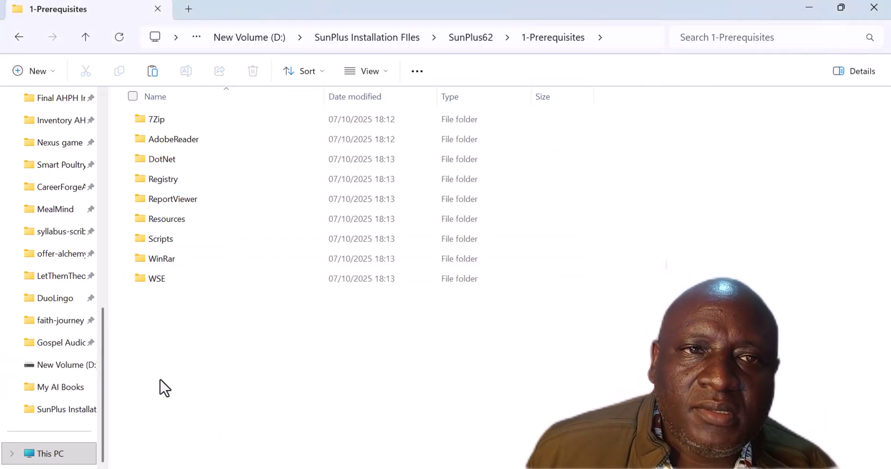
double_click(182, 141)
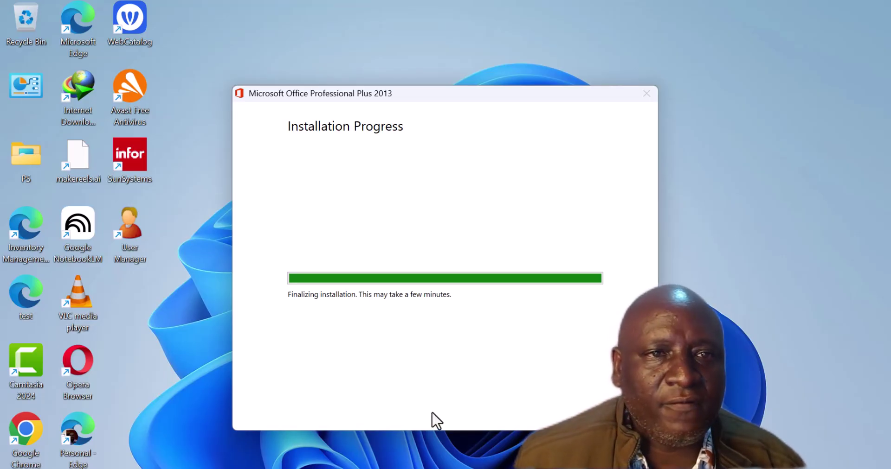
Search Start for 'word 2013' and then 'exel' to confirm both apps are installed.
key("super+s")
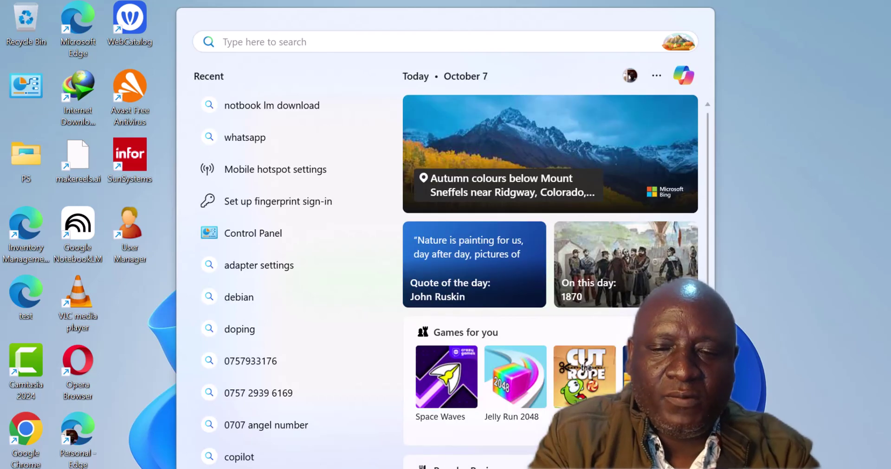
type("word 2013")
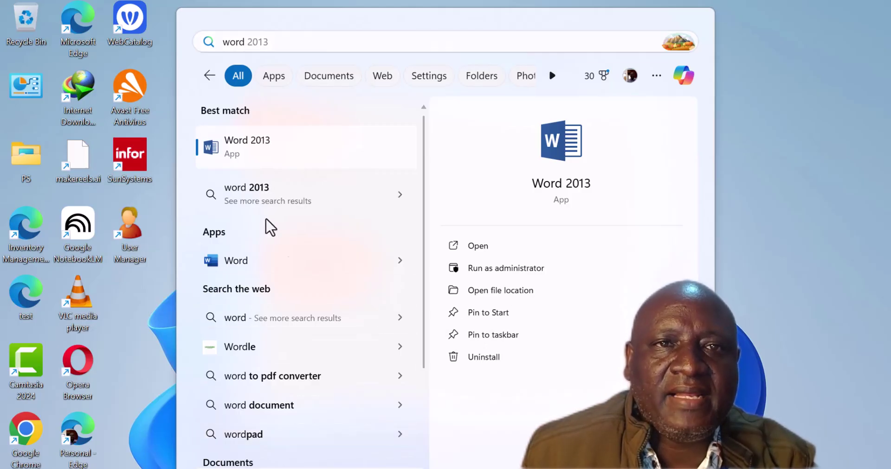
key("ctrl+a")
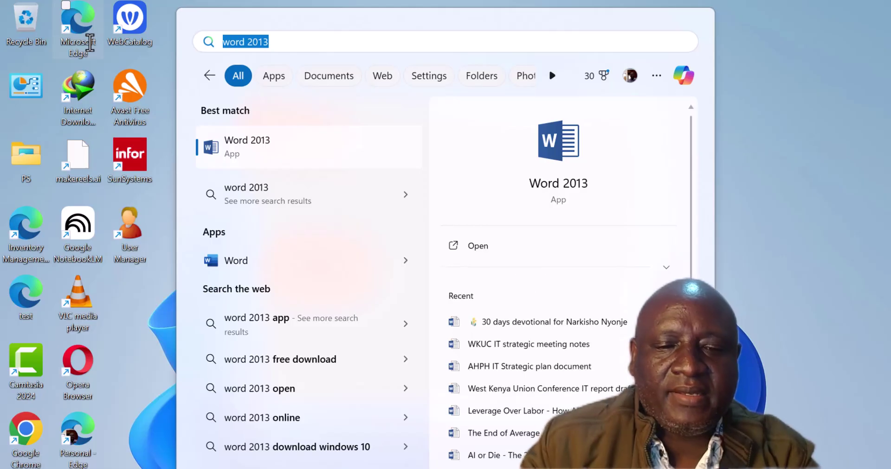
type("exe")
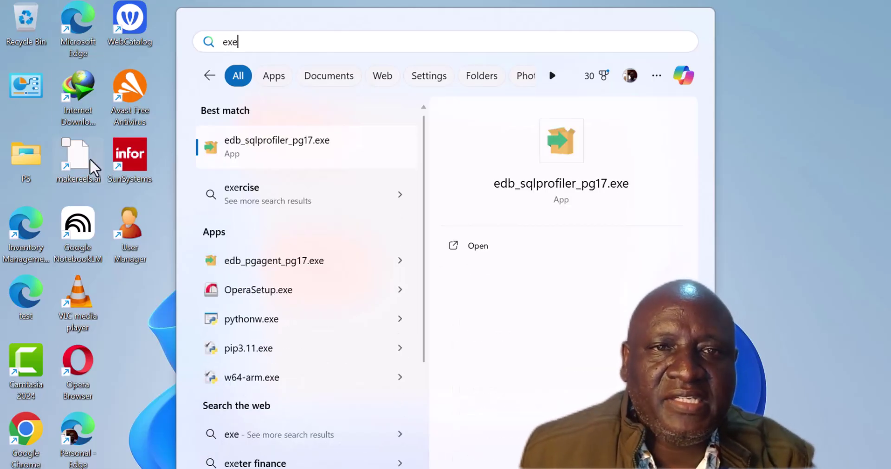
type("l")
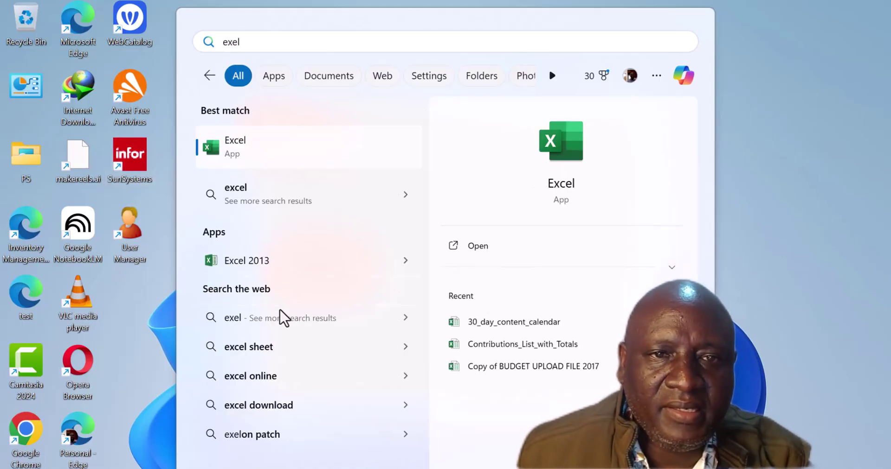
Pin Excel 2013 to the taskbar and close the finished Office setup window.
right_click(286, 264)
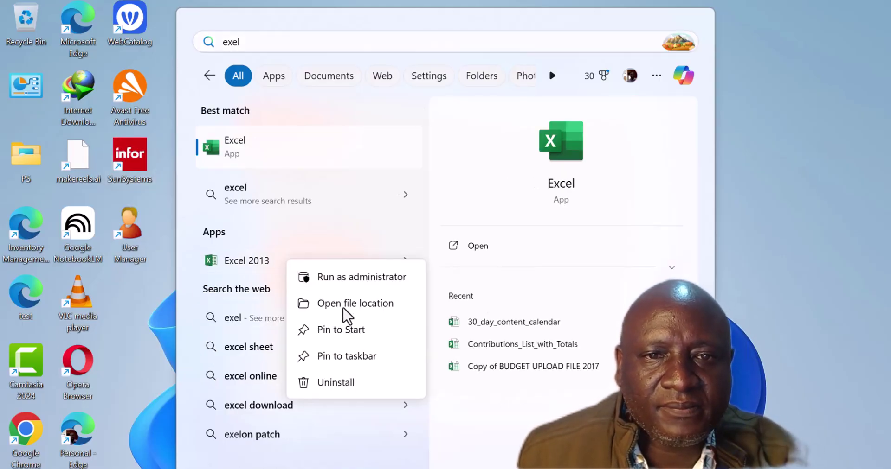
left_click(359, 365)
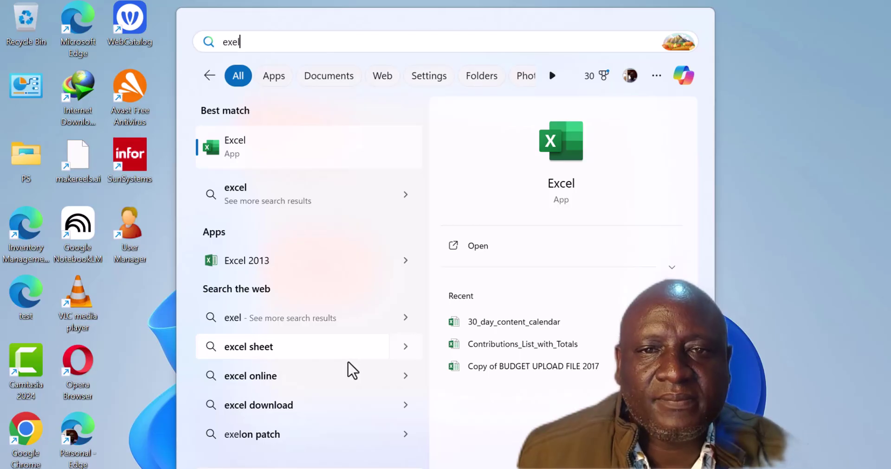
left_click(791, 177)
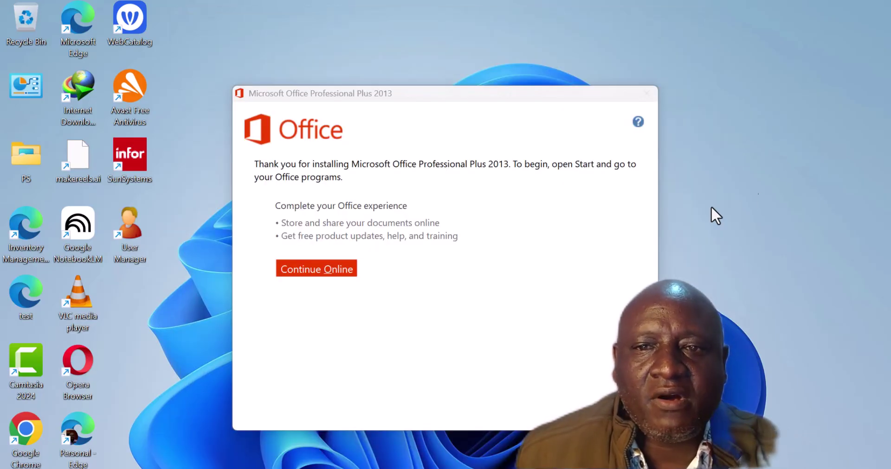
left_click(616, 411)
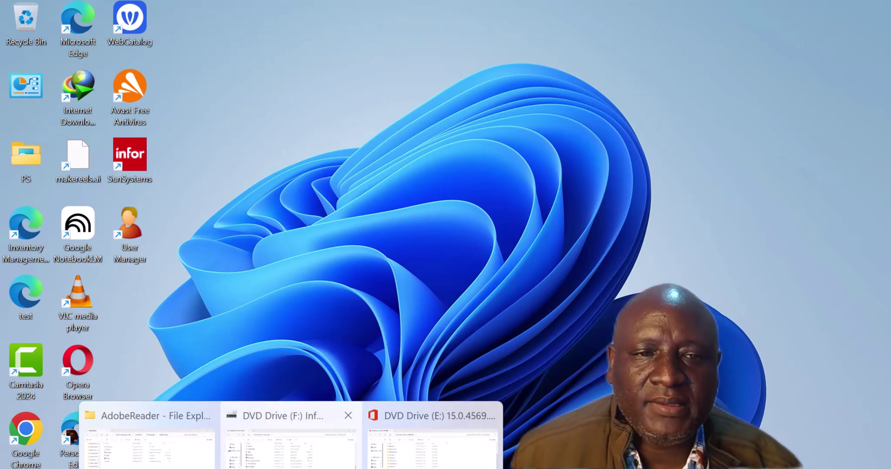
Run Adobe Reader XI Setup in English as the default PDF viewer and start installing.
mouse_move(148, 443)
left_click(183, 448)
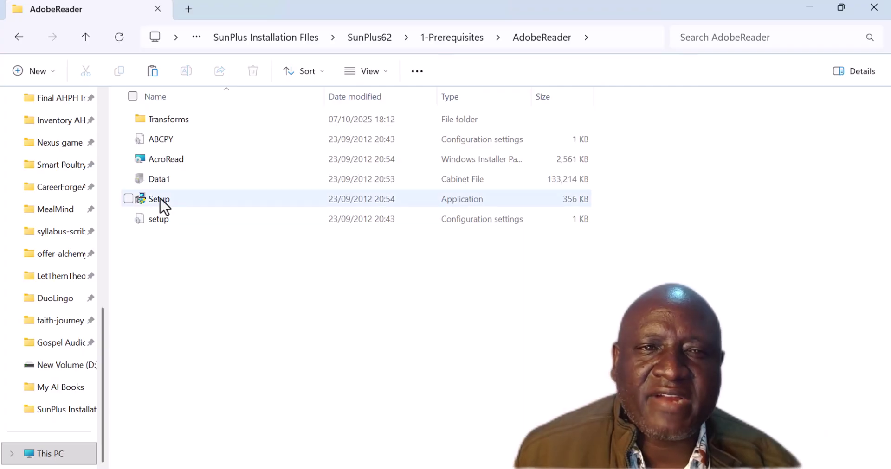
left_click(160, 200)
double_click(162, 200)
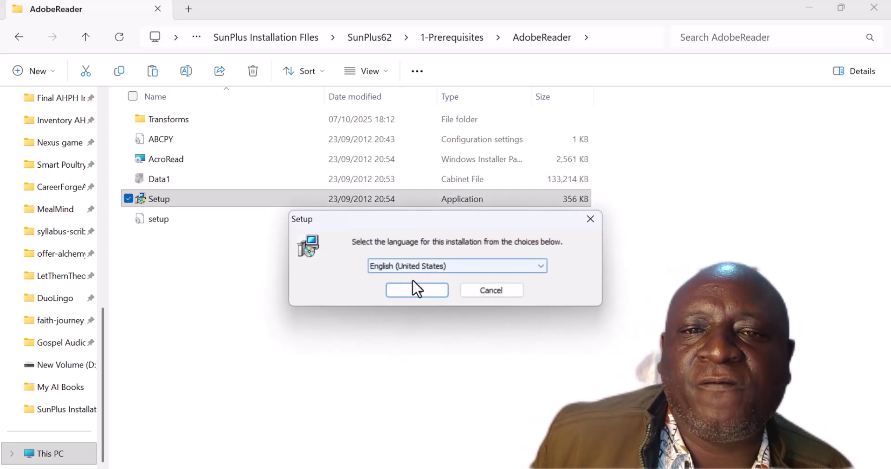
left_click(411, 291)
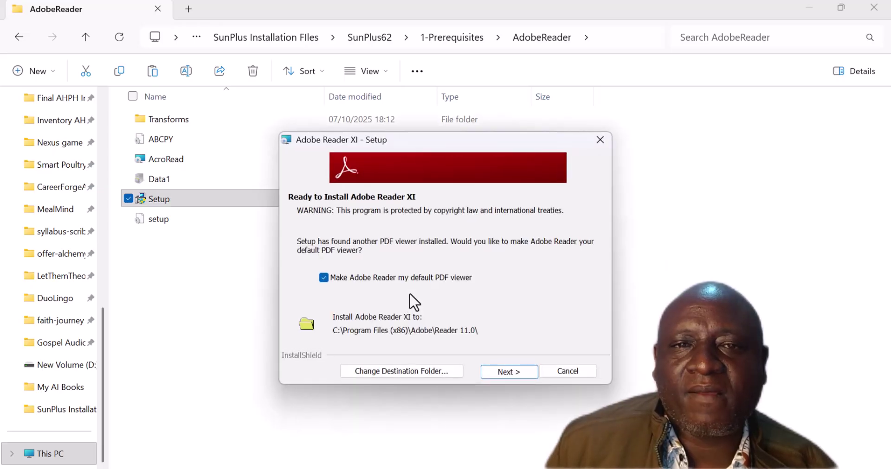
left_click(506, 373)
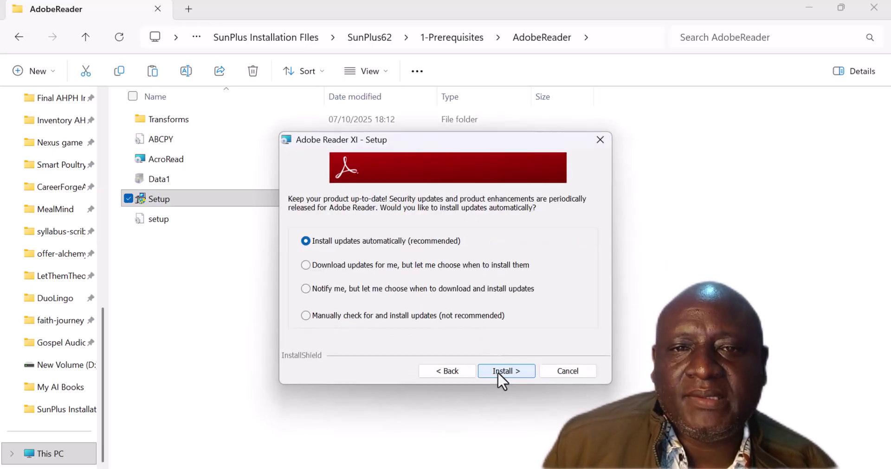
left_click(513, 374)
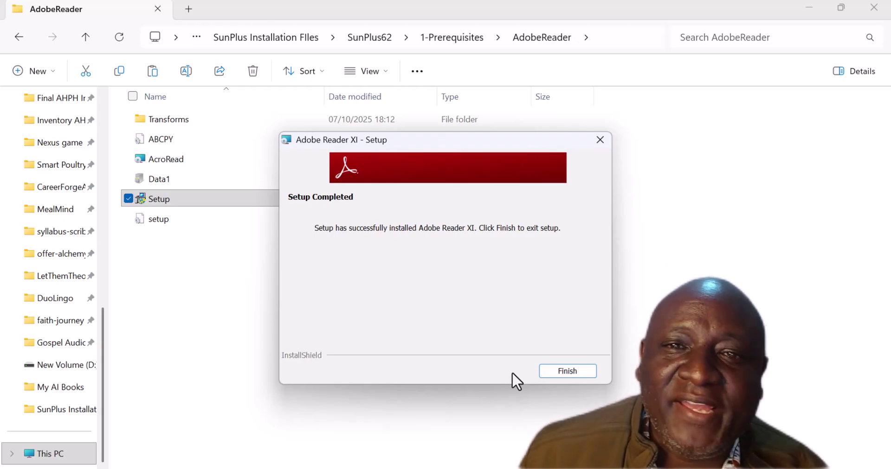
Finish the completed Adobe Reader XI installer.
left_click(567, 371)
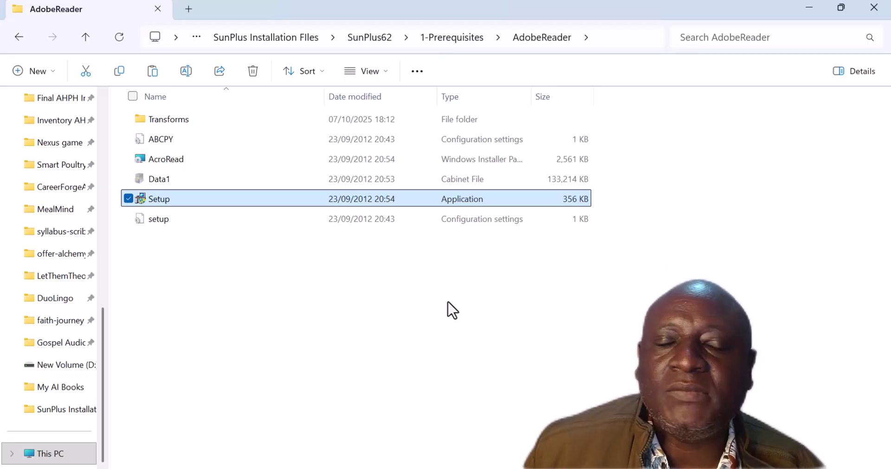
Close the AdobeReader folder window.
left_click(879, 12)
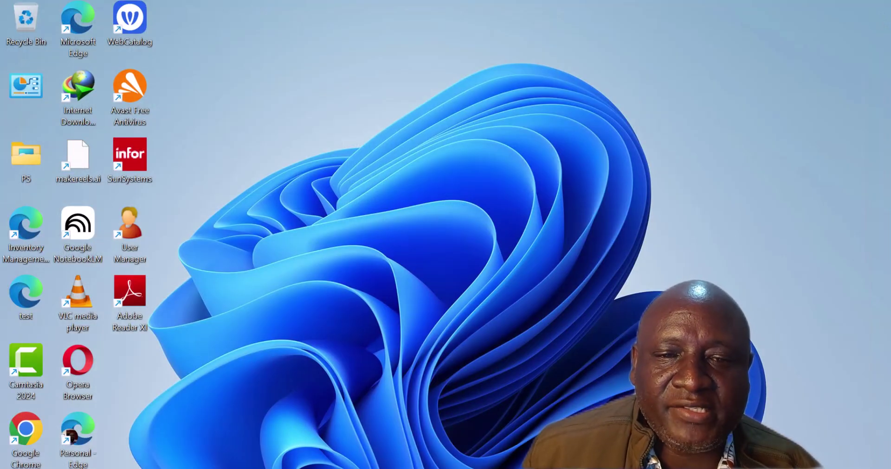
Go to New Volume (D:) › SunPlus Installation FIles and bring up options for the Infor_QAA_10_1_10_SunSystems image.
mouse_move(291, 467)
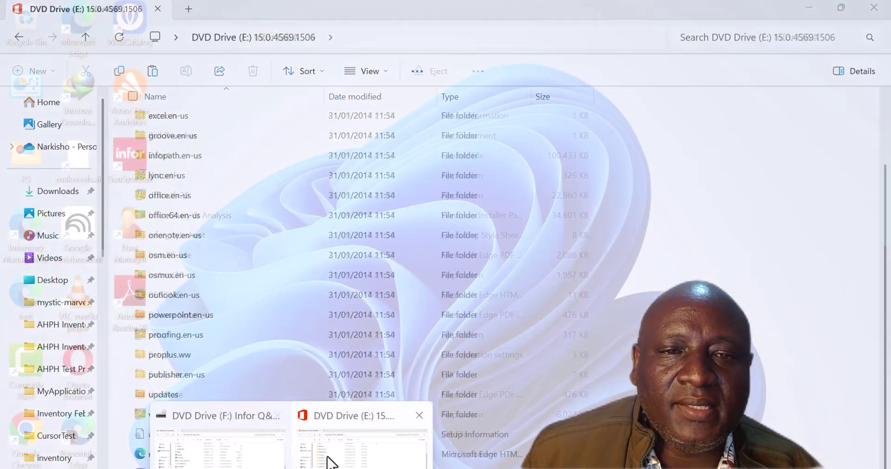
left_click(328, 461)
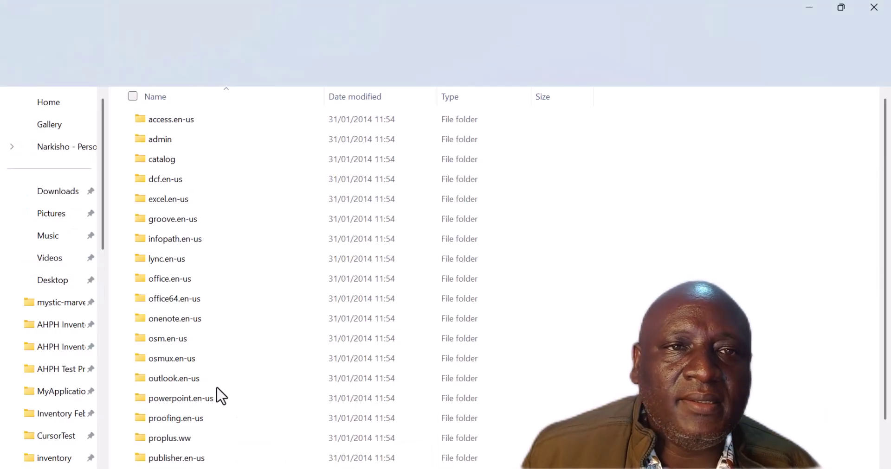
scroll(158, 367, "down", 2)
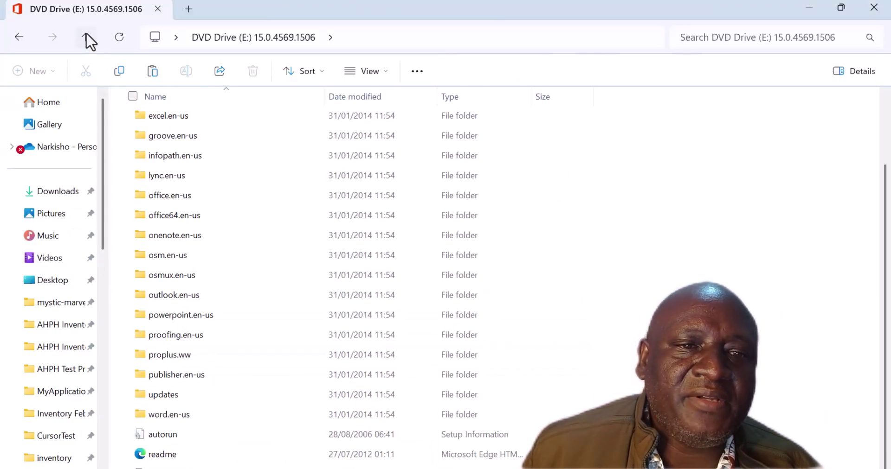
scroll(73, 404, "down", 6)
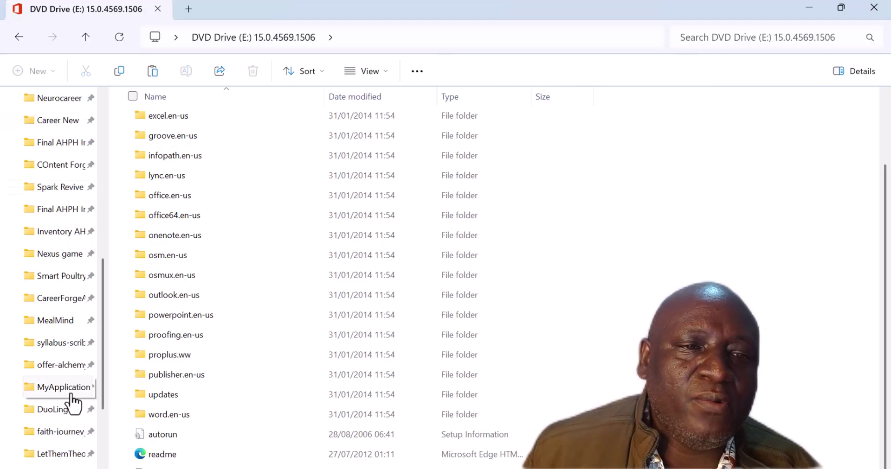
scroll(72, 401, "down", 1)
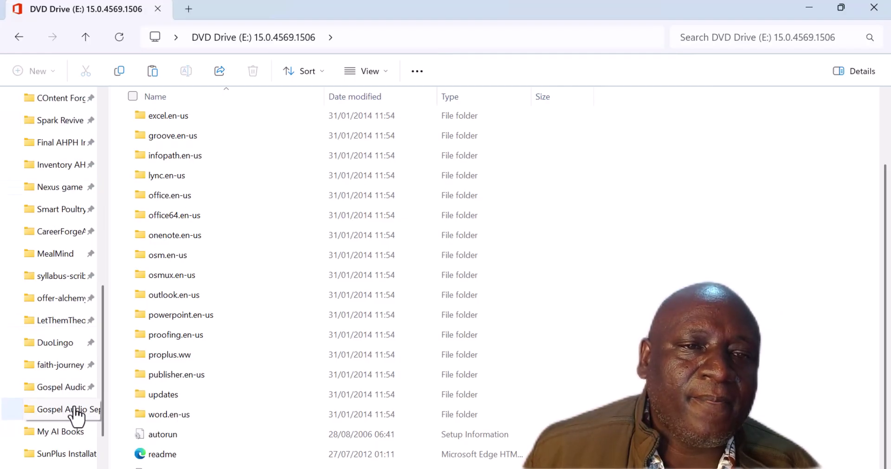
left_click(75, 409)
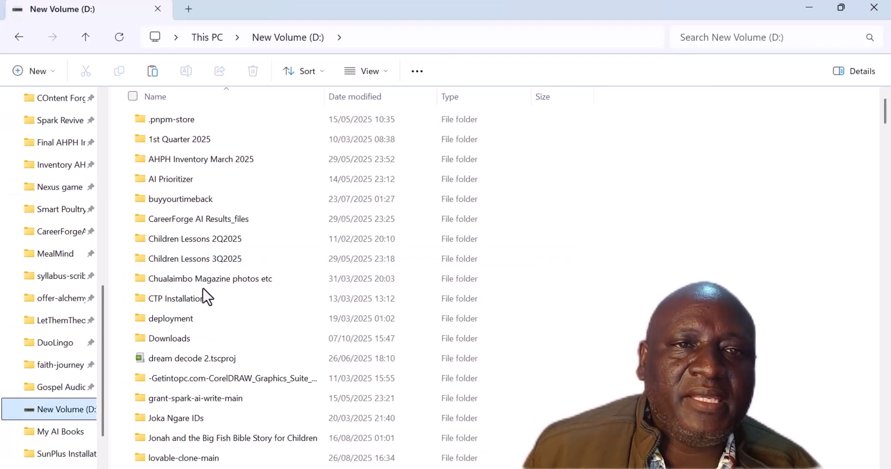
left_click(197, 287)
left_click(197, 277)
key("s")
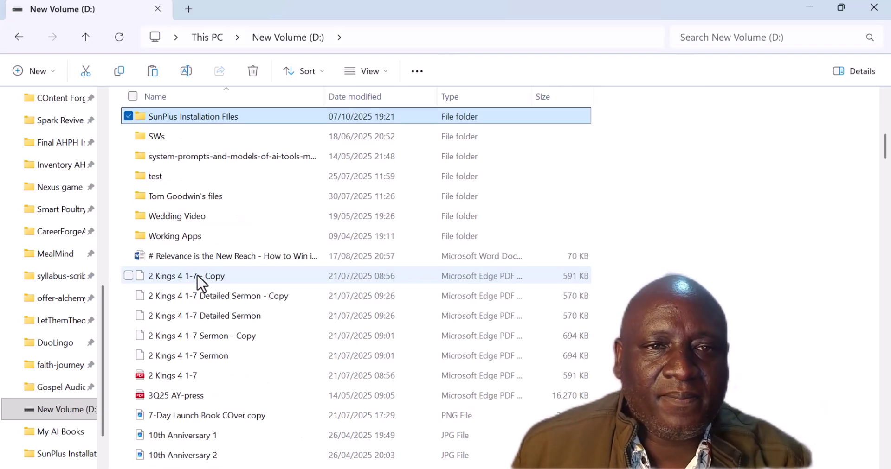
double_click(197, 119)
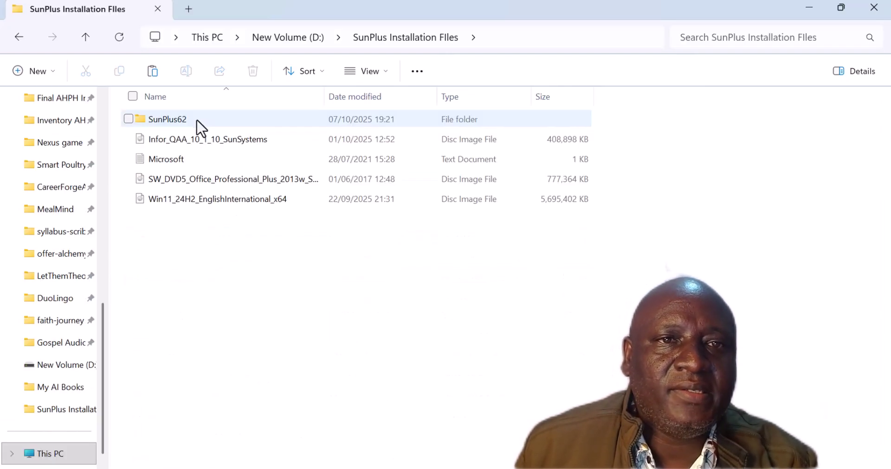
right_click(224, 139)
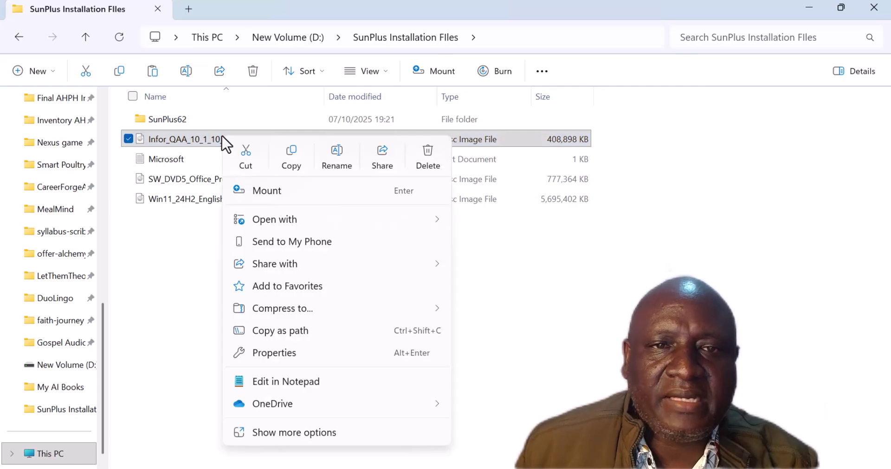
Mount the Infor_QAA image and run its setup as administrator from DVD Drive (F:).
left_click(262, 195)
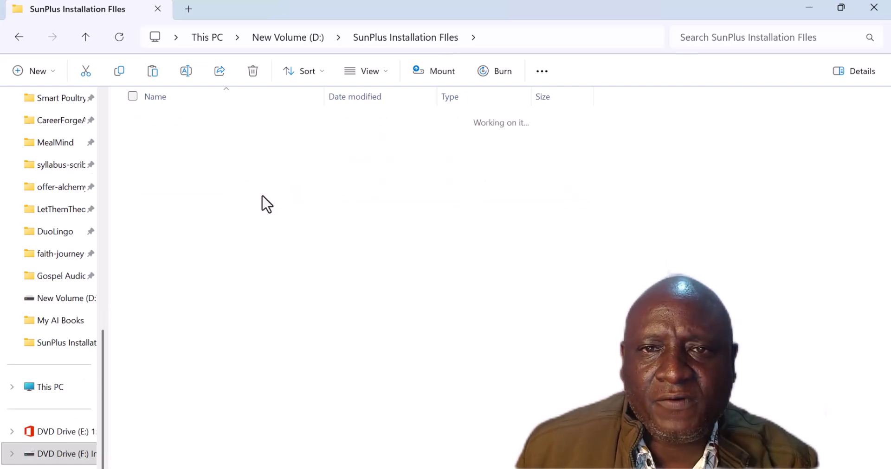
scroll(268, 318, "down", 5)
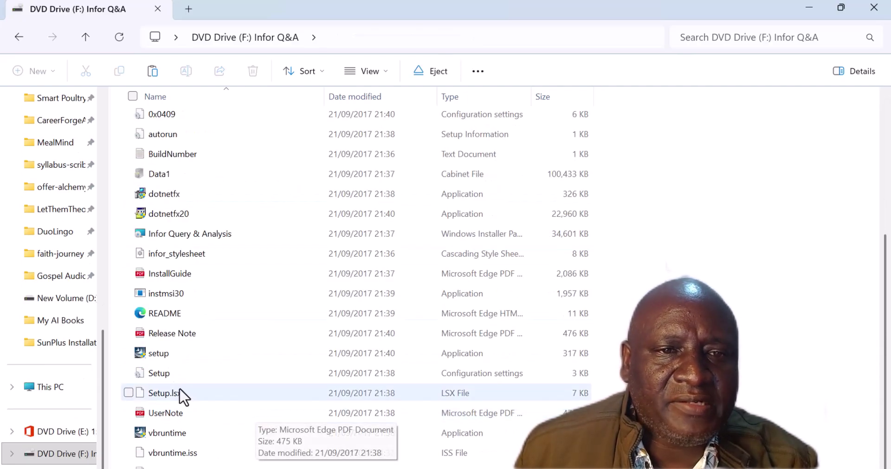
right_click(164, 354)
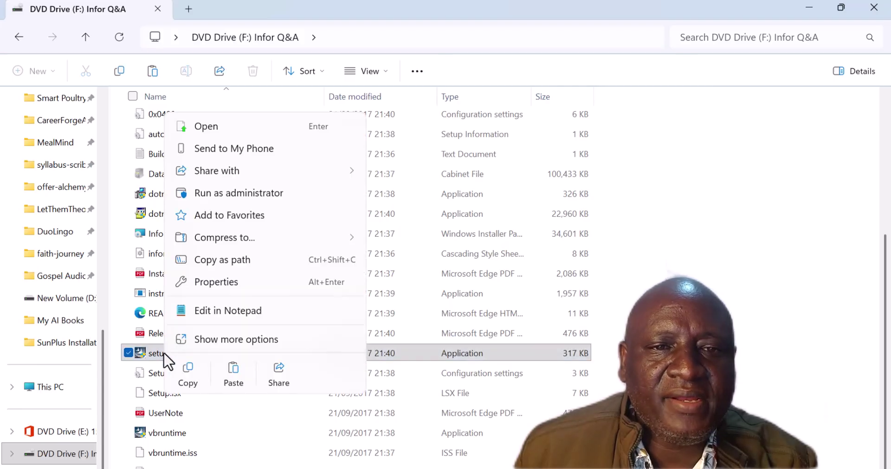
left_click(218, 193)
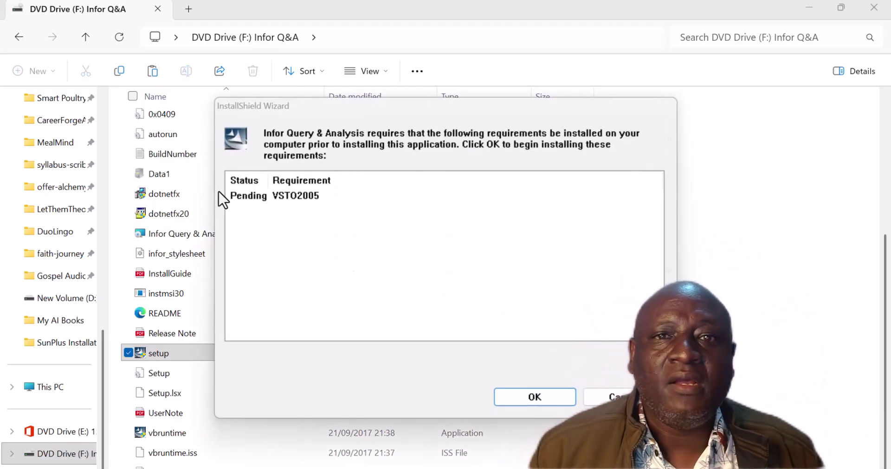
Install the VSTO2005 prerequisite and minimize Explorer to reach the Q&A wizard welcome page.
left_click(529, 398)
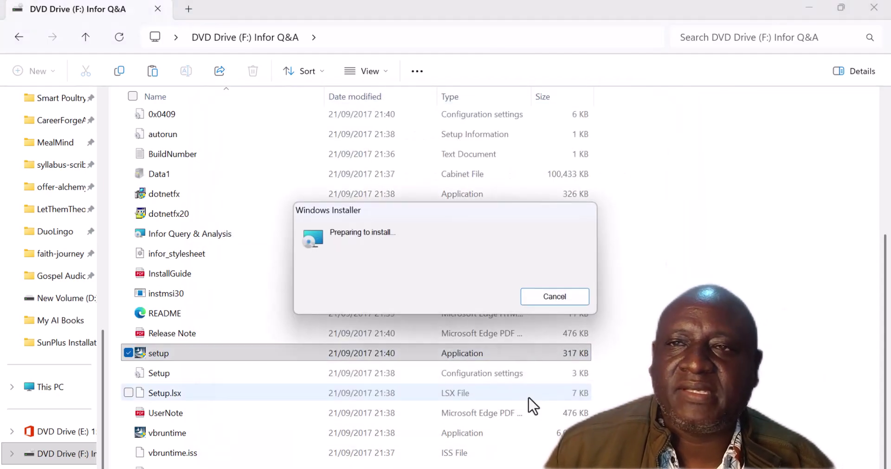
left_click(808, 8)
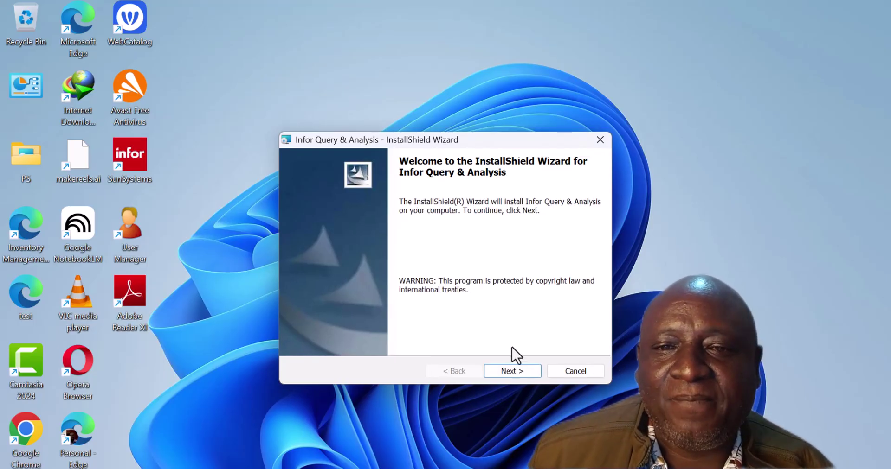
Accept the default installation folder and enter AHPHSUN6 as the Q&A Services location.
left_click(503, 372)
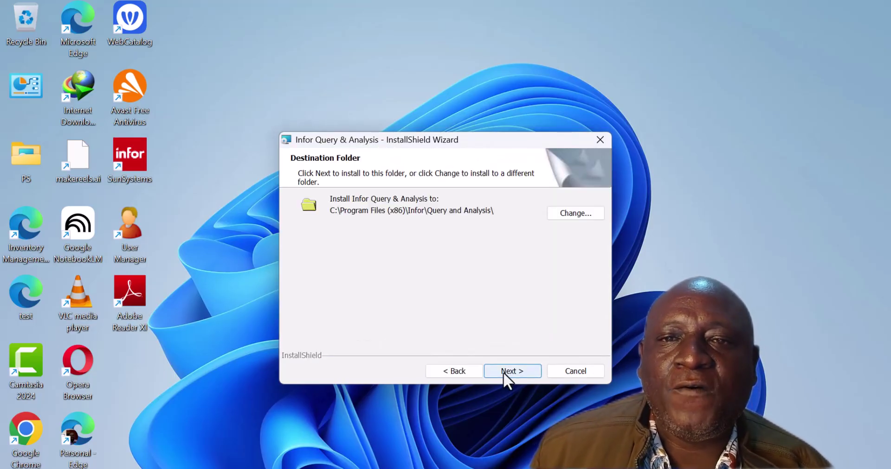
left_click(516, 371)
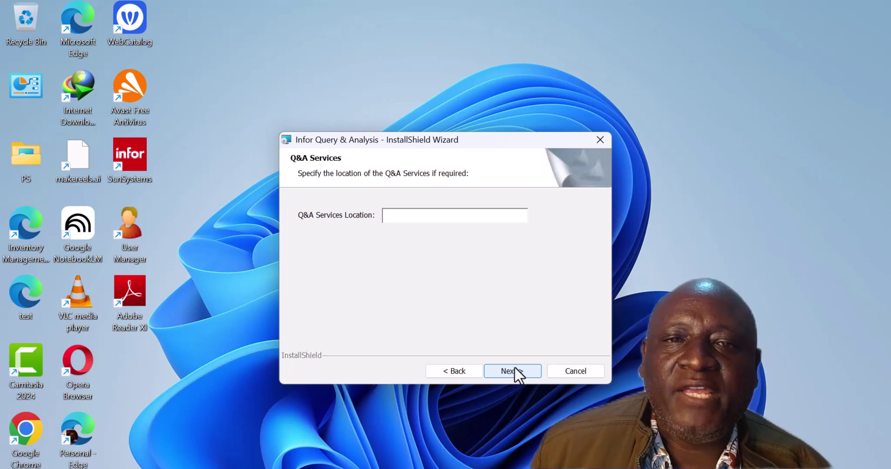
left_click(425, 218)
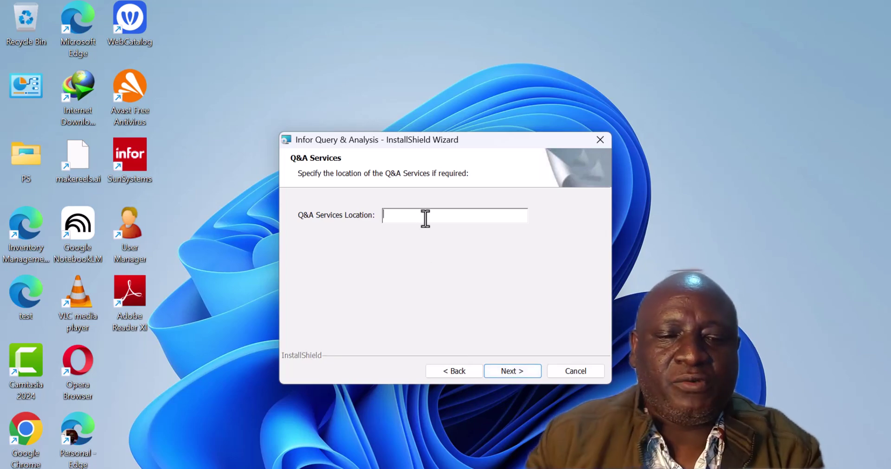
type("AHP")
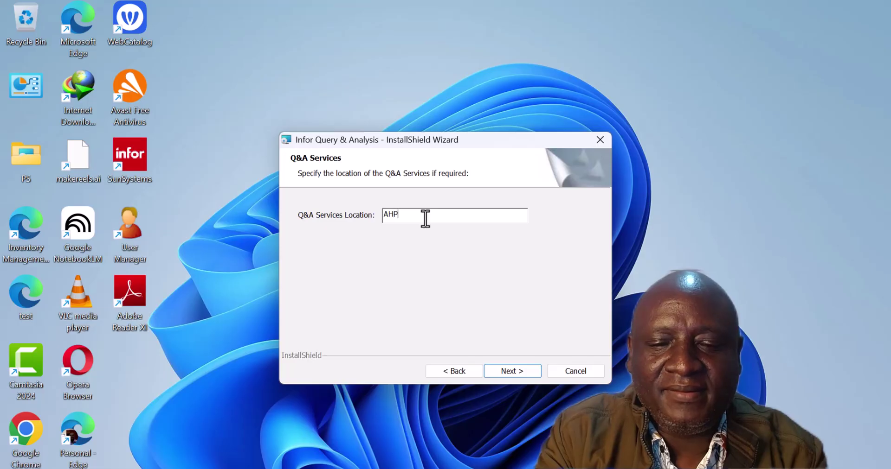
type("HSUN6")
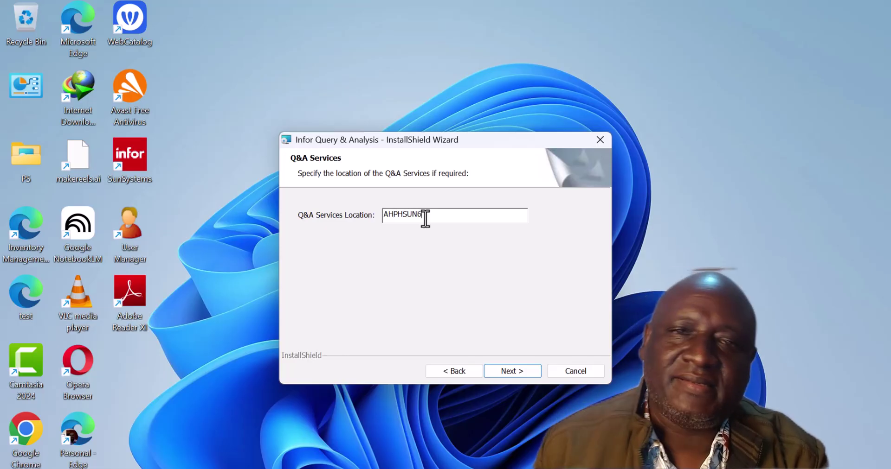
Keep the Complete setup type and start the Query & Analysis installation.
left_click(505, 367)
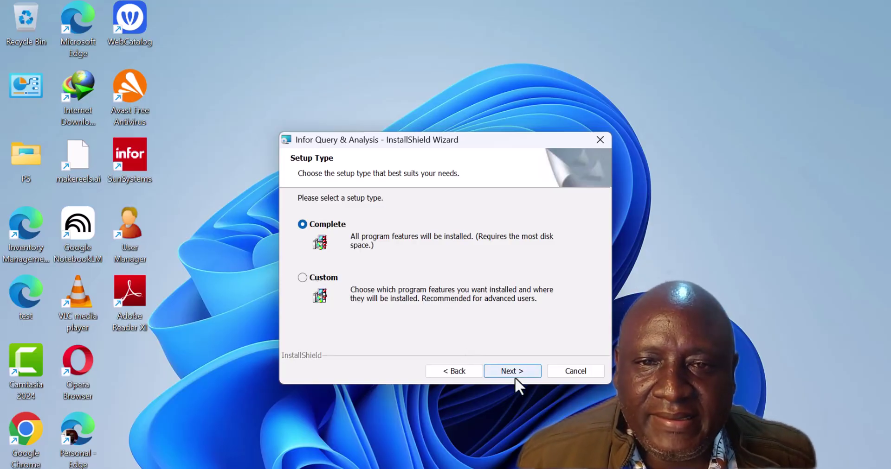
left_click(515, 372)
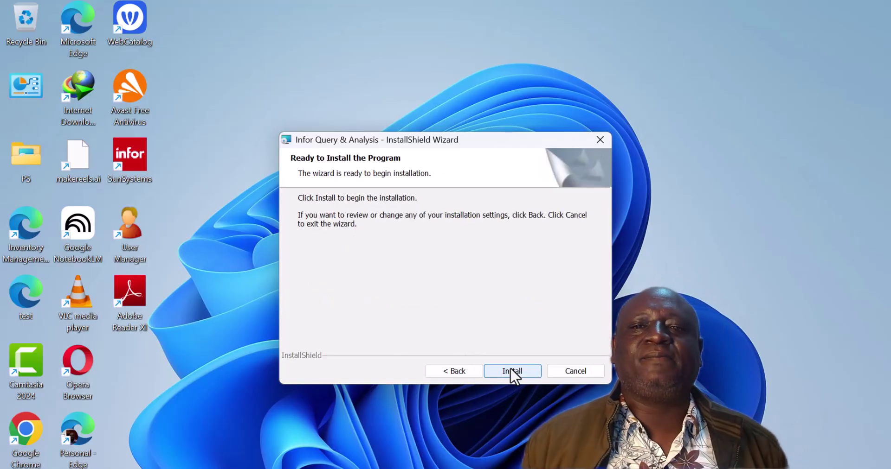
left_click(510, 367)
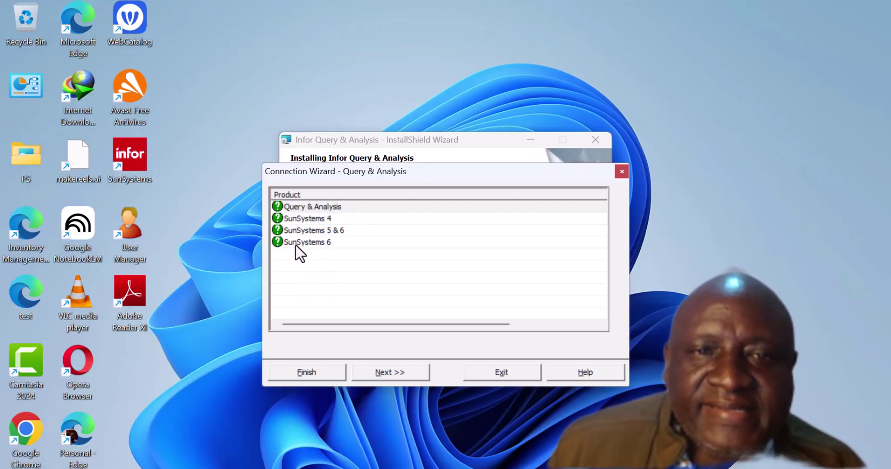
Disable the SunSystems 4 and SunSystems 5 & 6 connections, then edit Query & Analysis's data source name.
left_click(318, 377)
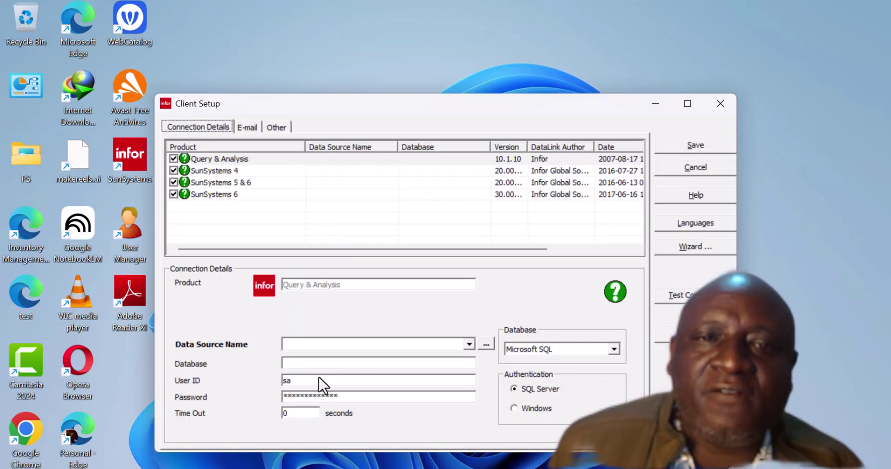
left_click(174, 171)
left_click(174, 182)
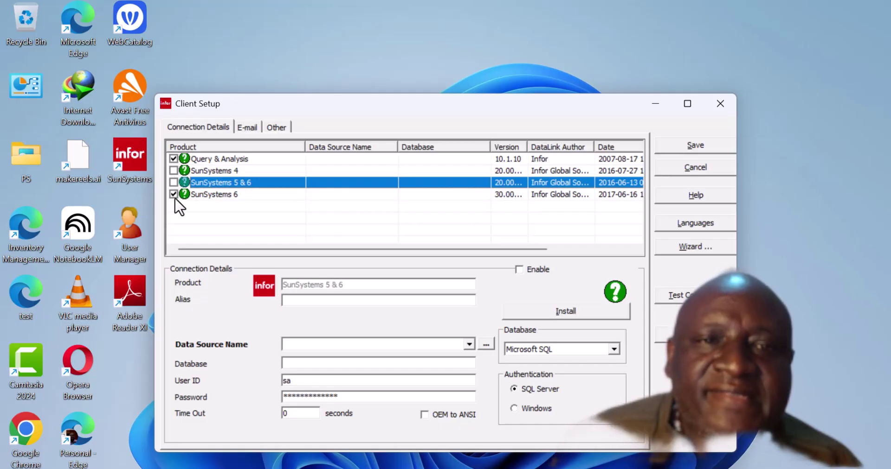
left_click(223, 159)
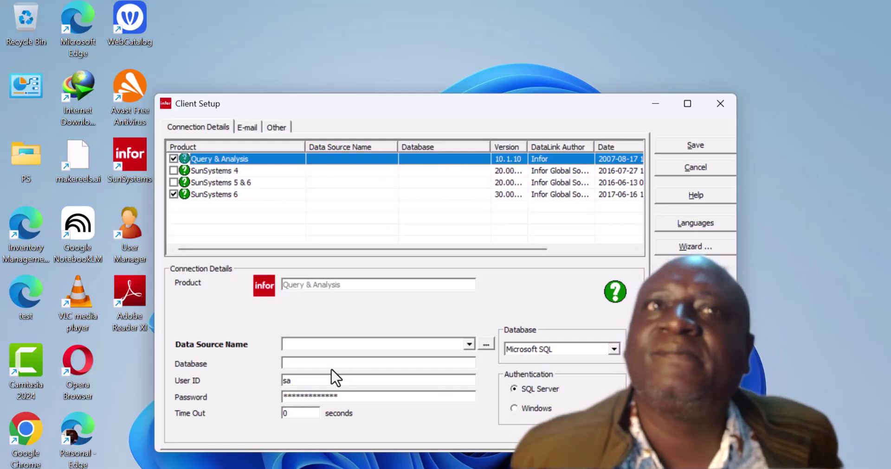
left_click(335, 344)
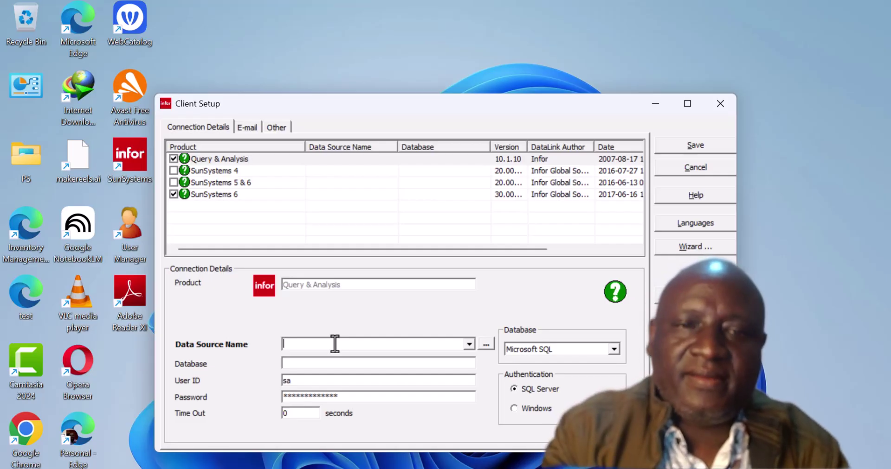
Choose data source *AHPHSUN6 and change the database name from SunSystemsDomain to SunSystemsData.
type("*")
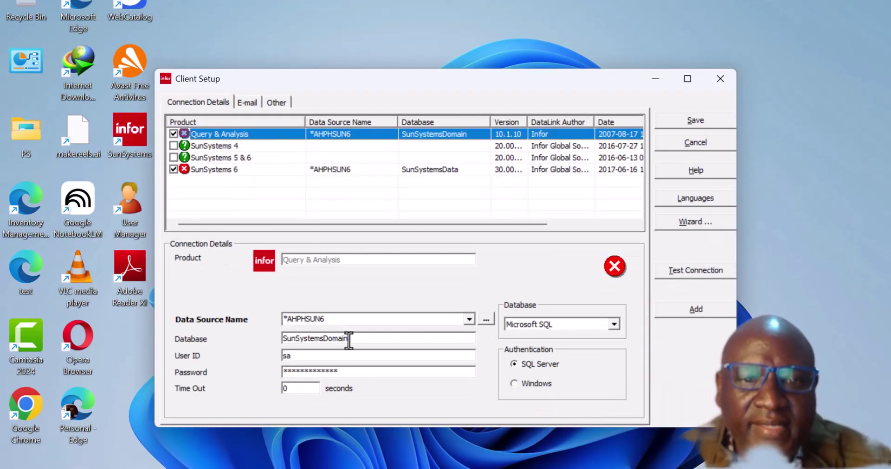
double_click(344, 336)
left_click(375, 339)
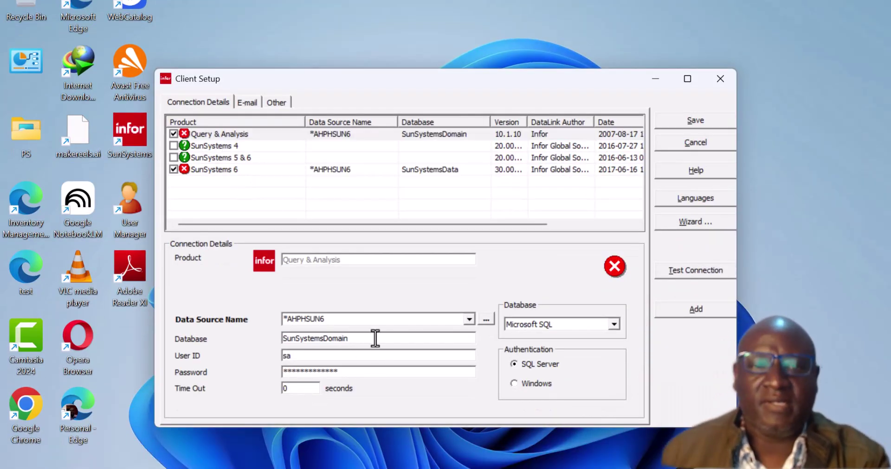
key("BackSpace")
key("BackSpace")
key("BackSpace")
key("BackSpace")
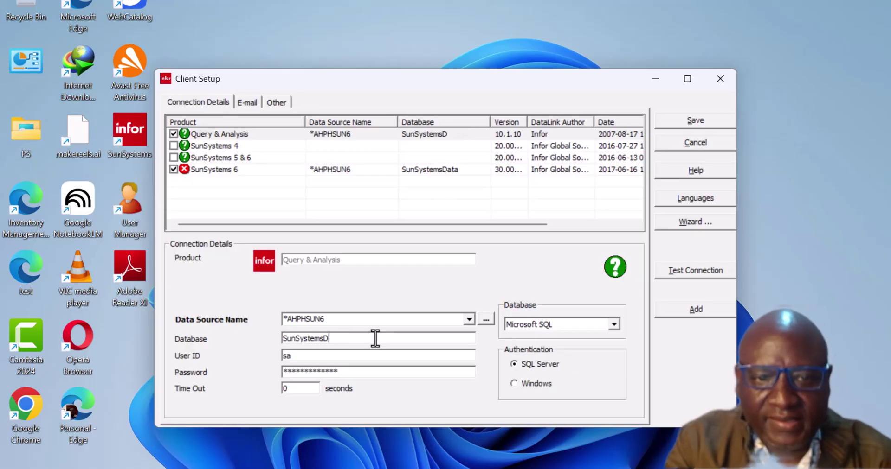
type("ata")
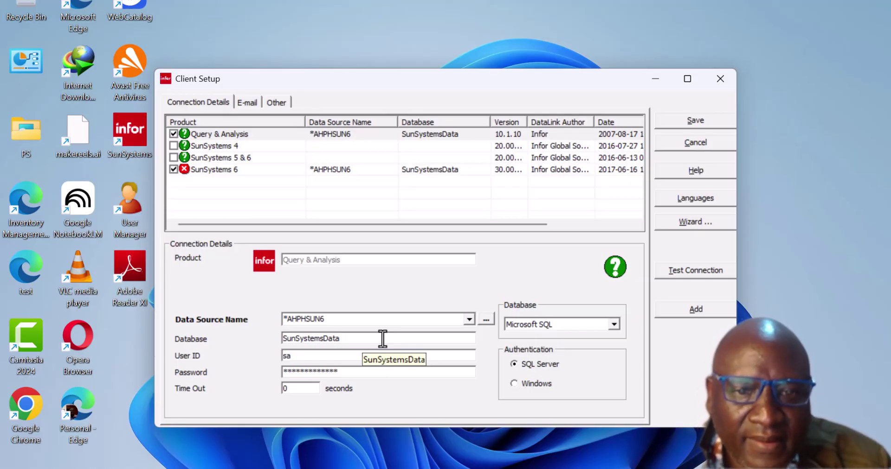
Test the Query & Analysis connection, dismiss the login failure, and select the existing password.
left_click(215, 135)
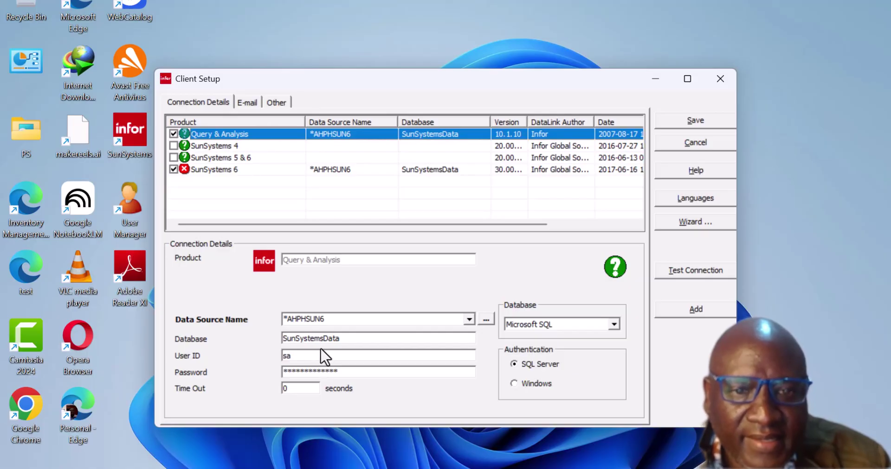
left_click(703, 270)
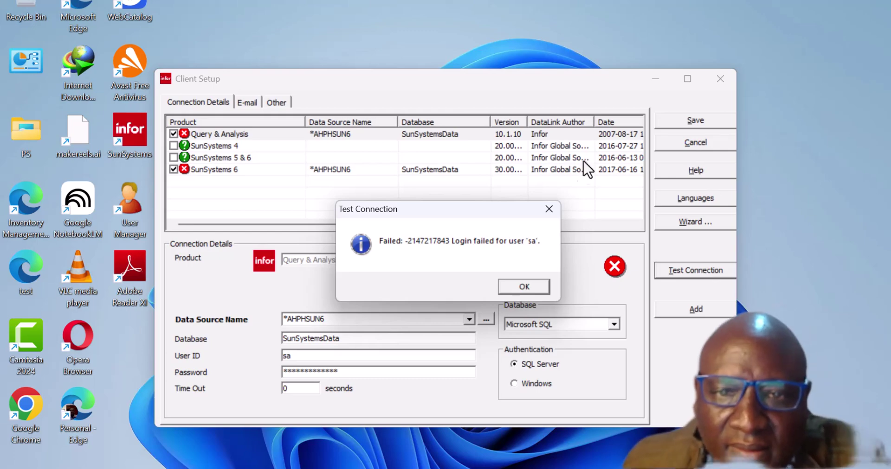
left_click(525, 287)
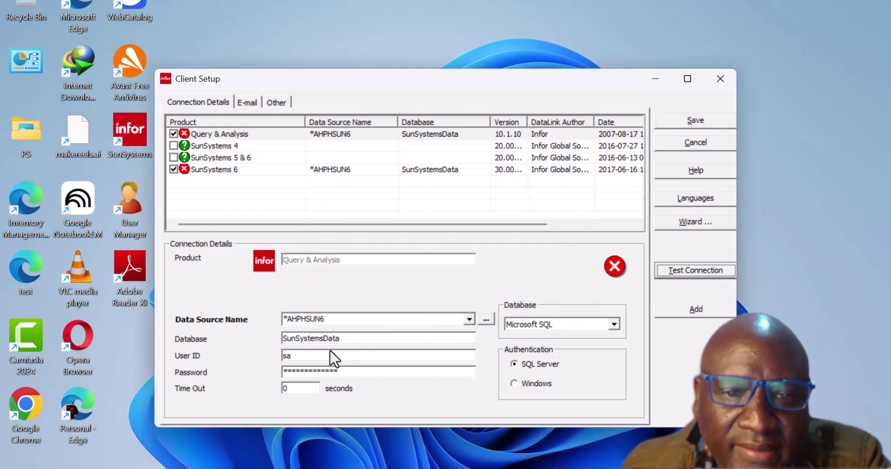
left_click_drag(354, 371, 175, 366)
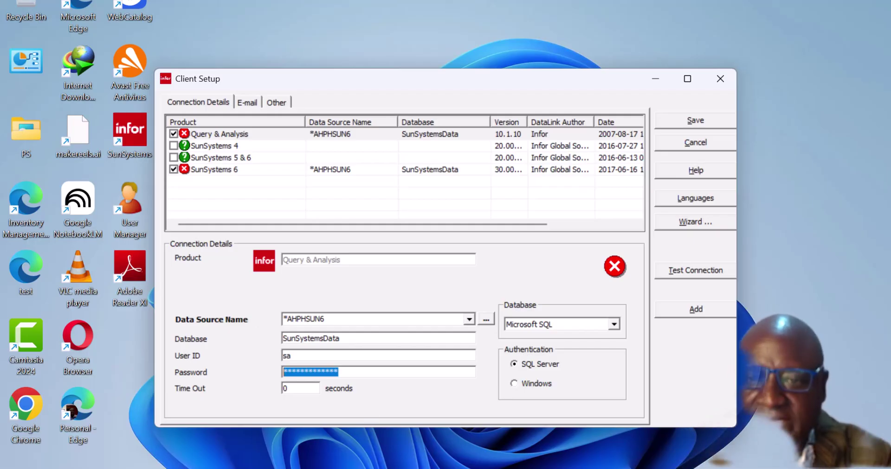
Select the stored database password in Notepad's Conndetails file, then return to Client Setup.
key("alt+Tab")
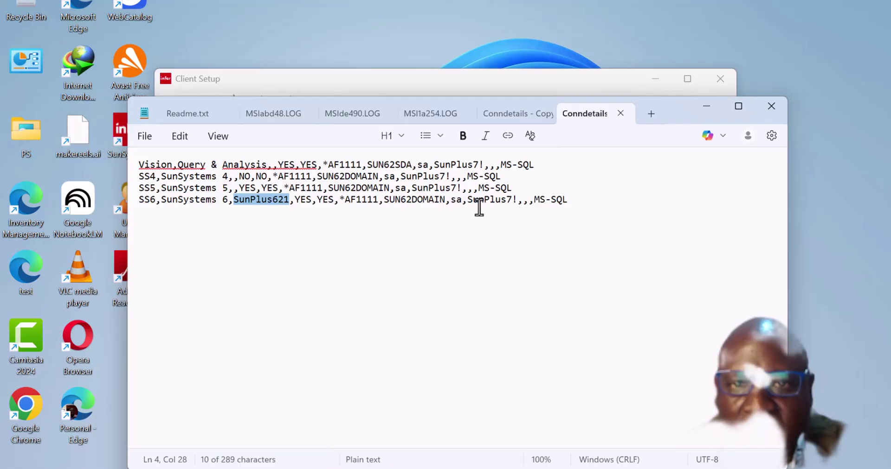
mouse_move(512, 201)
left_mouse_down()
mouse_move(467, 201)
mouse_move(518, 201)
left_mouse_up()
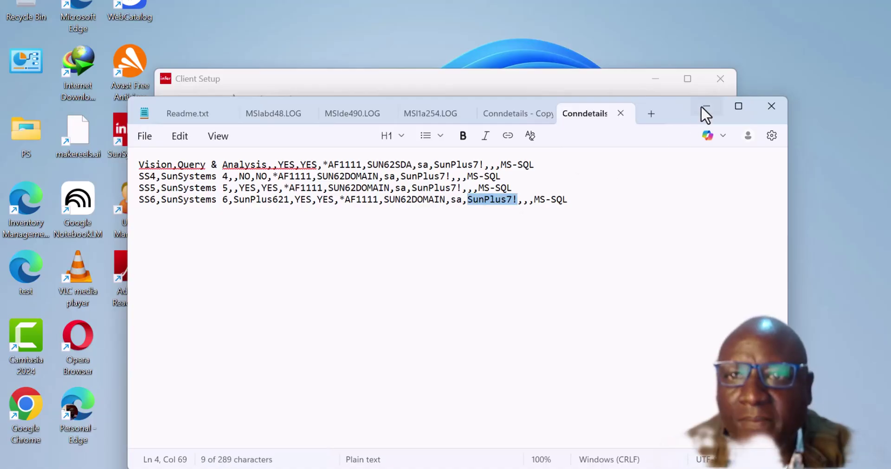
left_click(703, 111)
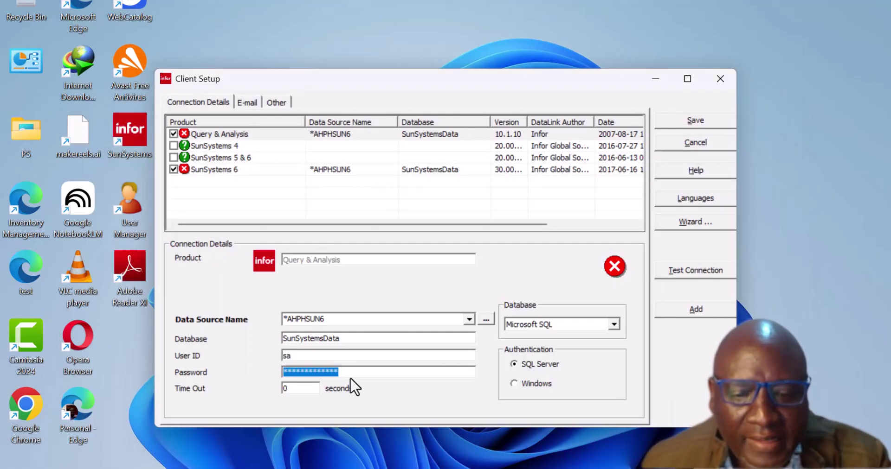
Paste the stored password into the Query & Analysis connection and confirm a successful connection test.
key("ctrl+v")
left_click(685, 276)
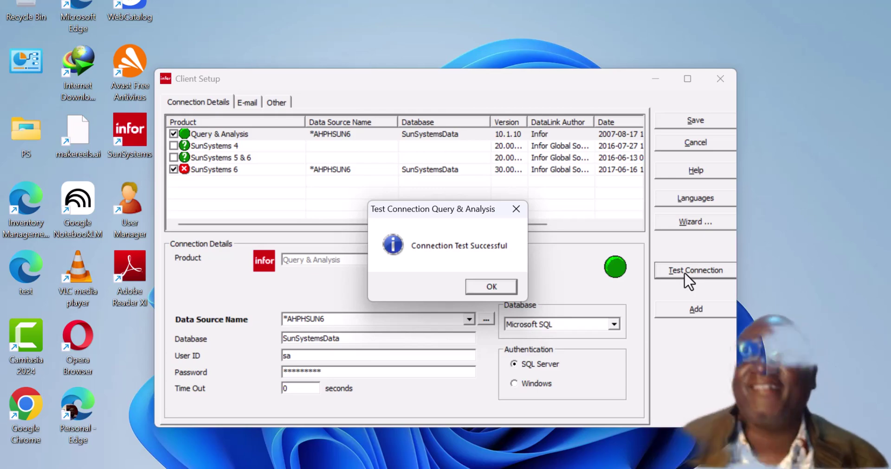
left_click(499, 287)
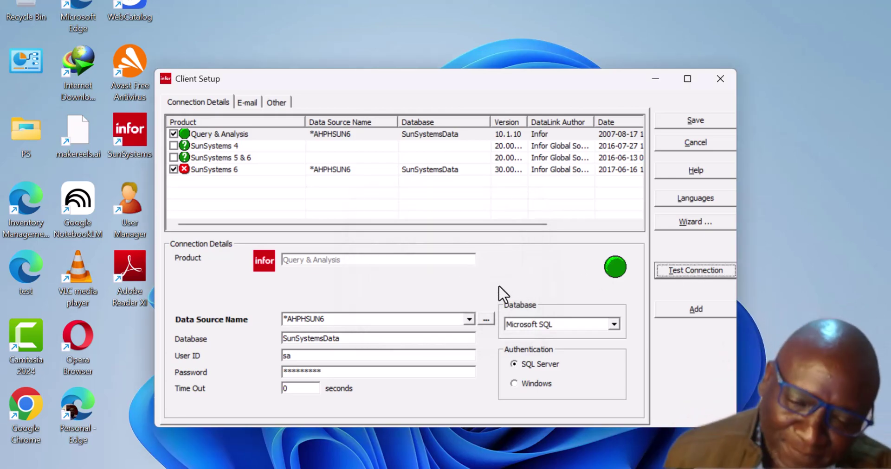
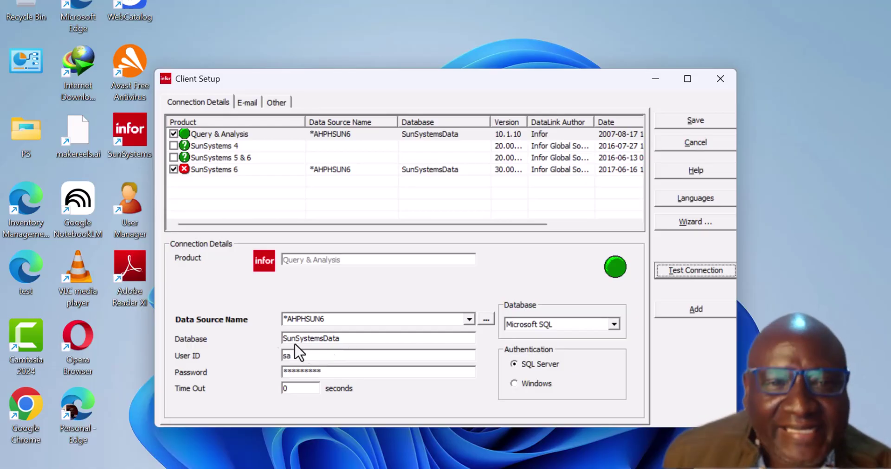
Change the SunSystems 6 connection's database to SunSystemsDomain and confirm the connection test succeeds.
left_click(209, 169)
left_click_drag(329, 338, 389, 339)
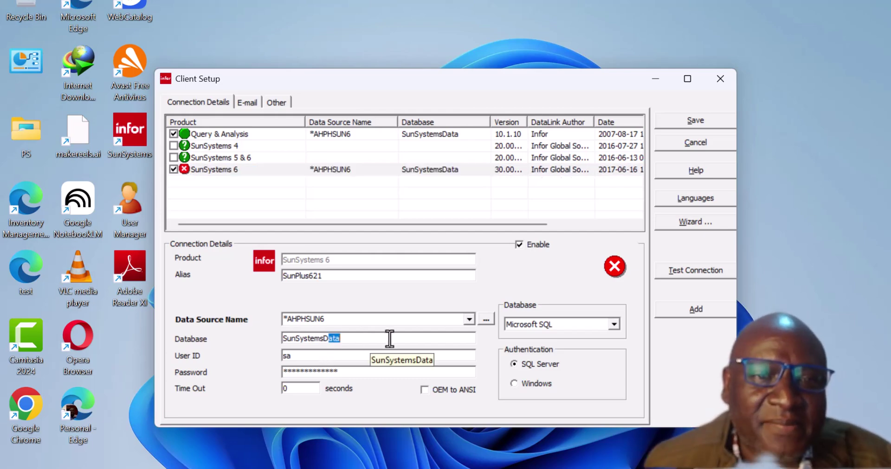
type("omain")
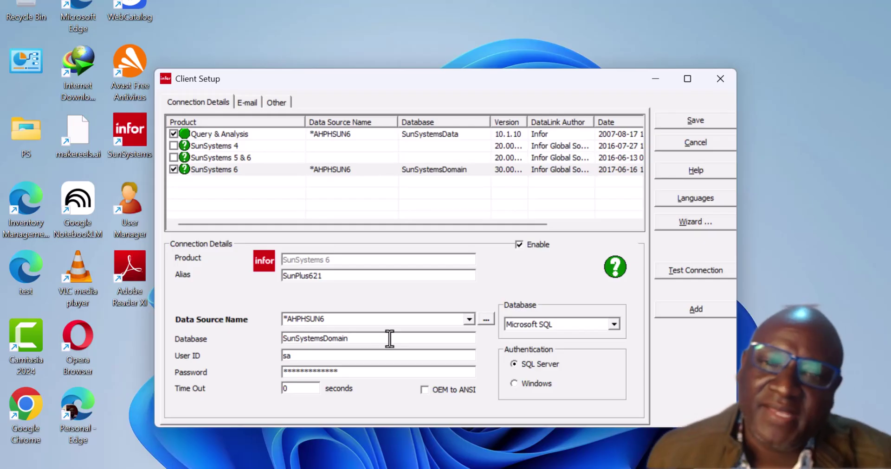
left_click(685, 271)
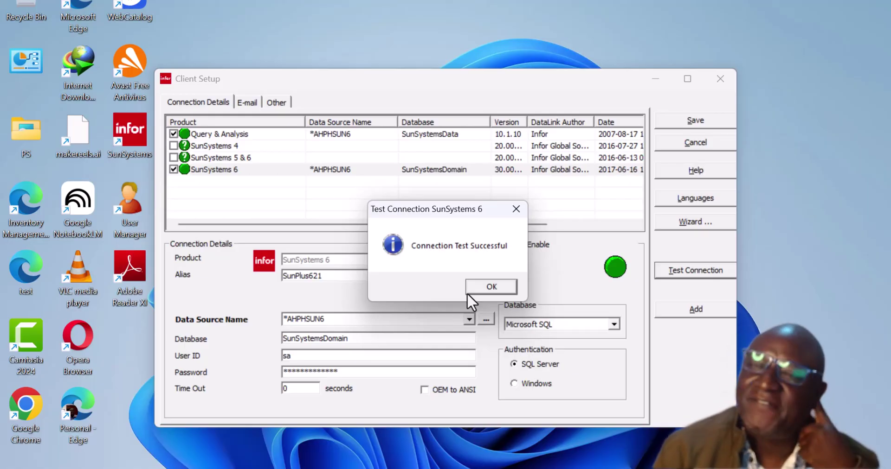
left_click(492, 287)
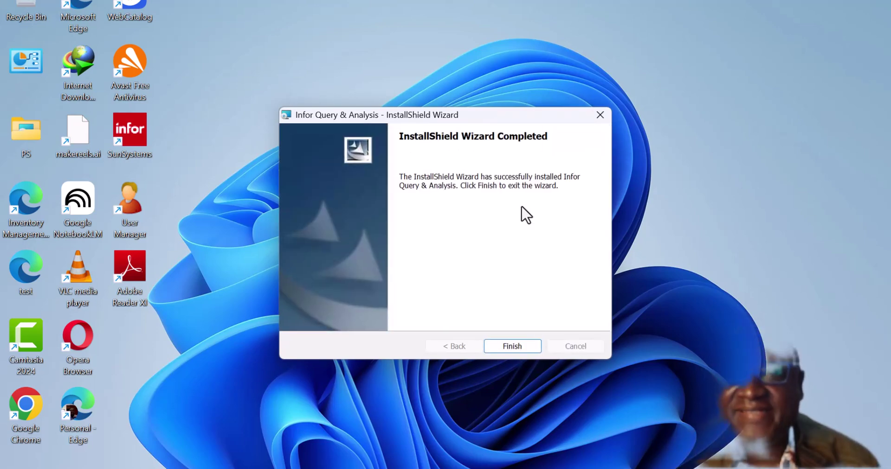
Finish the completed Infor Query & Analysis InstallShield Wizard so Excel launches.
left_click(506, 346)
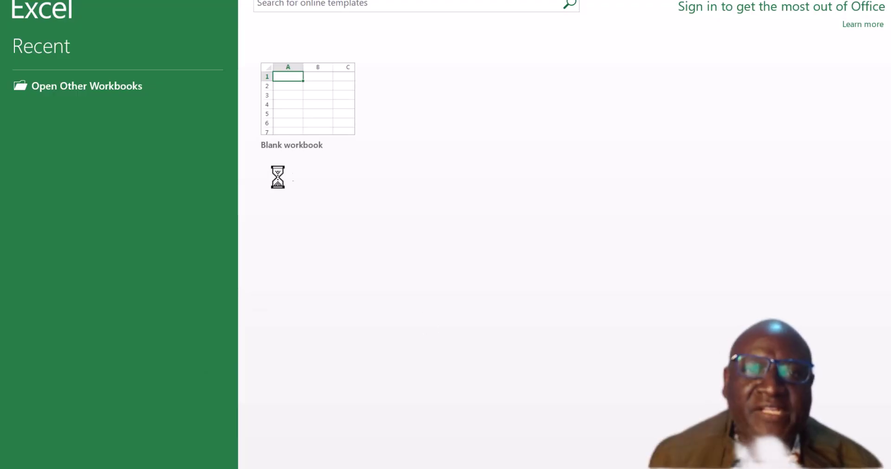
Open a blank workbook, dismiss the activation and first-run prompts, and choose Change Product Key.
left_click(334, 105)
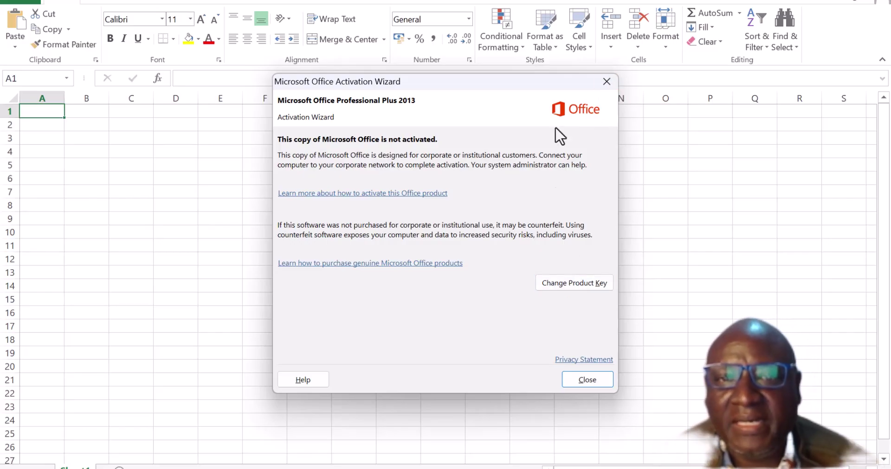
left_click(605, 87)
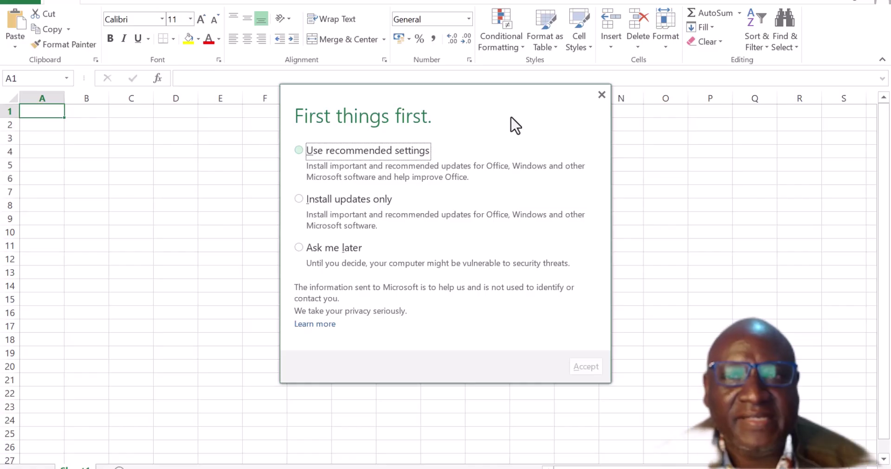
left_click(601, 95)
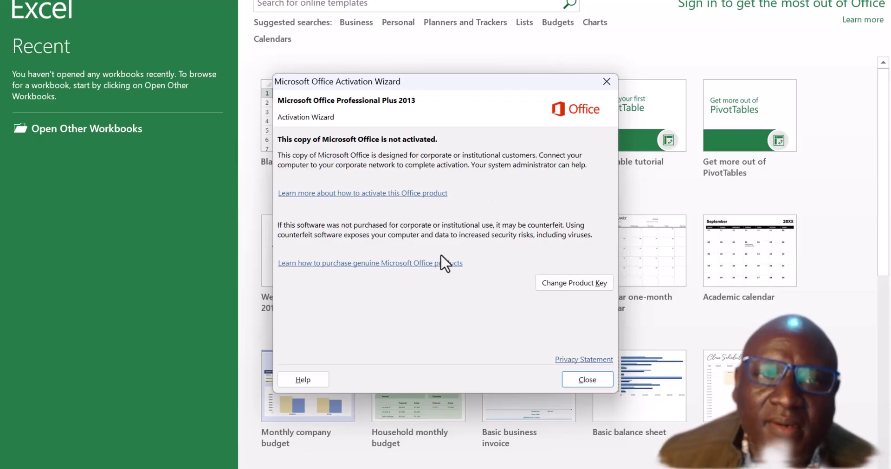
left_click(572, 283)
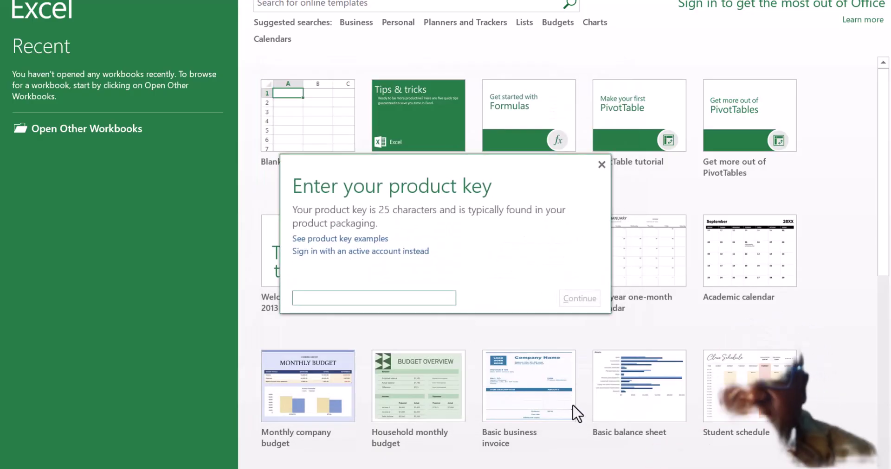
Switch to the Conndetails notes in Notepad, briefly visit Remote Desktop, and close Notepad.
key("alt+Tab")
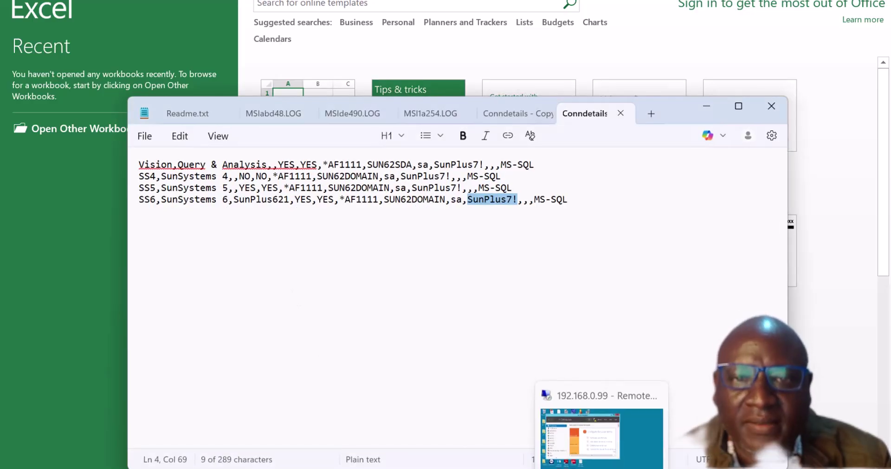
left_click(602, 468)
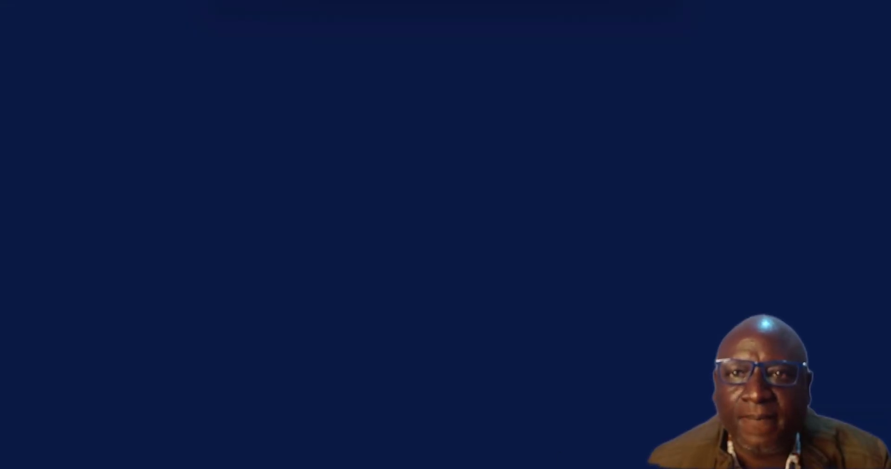
left_click(588, 0)
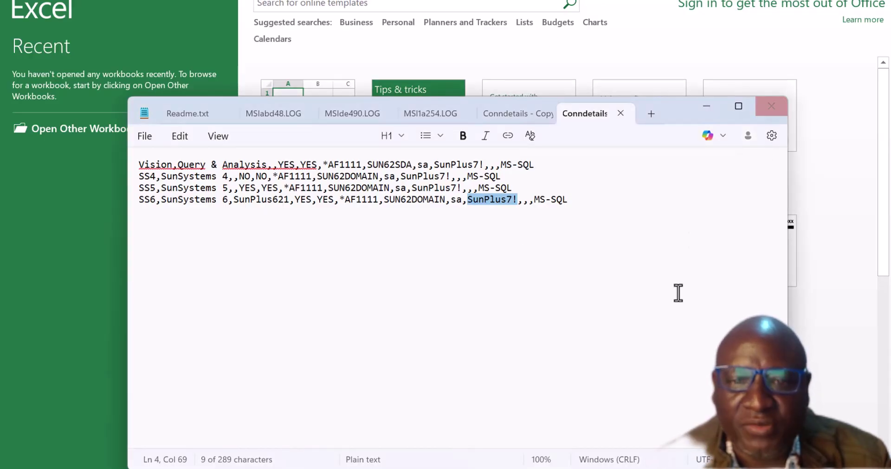
left_click(772, 107)
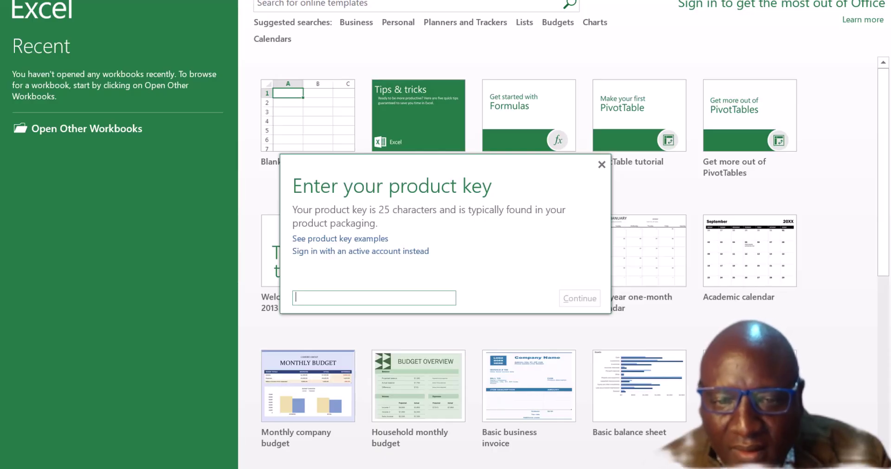
Navigate up to the SunPlus Installation Files folder and open the Microsoft text document.
key("alt+Tab")
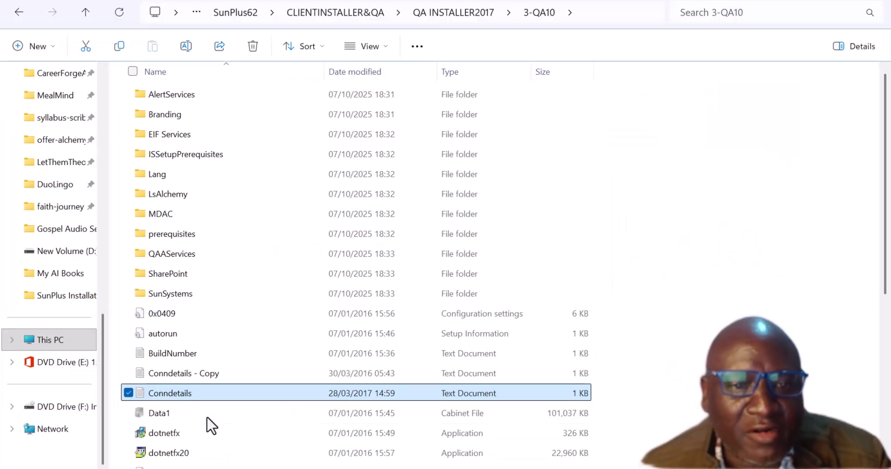
left_click(85, 12)
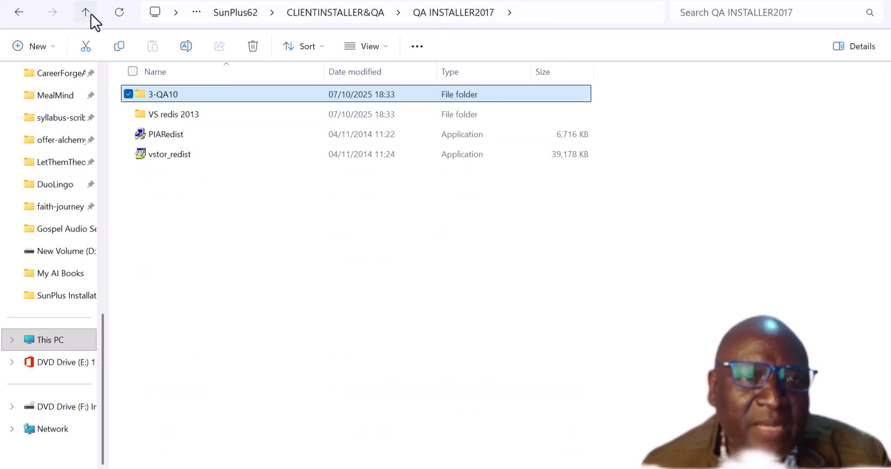
left_click(91, 14)
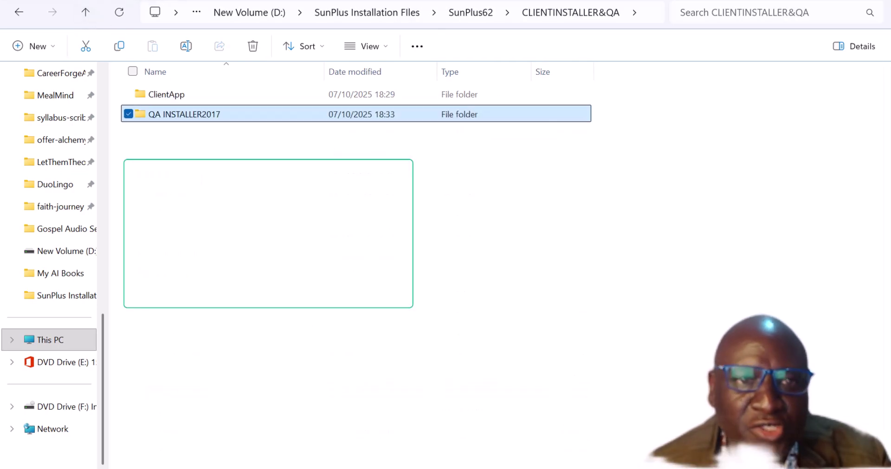
left_click(85, 9)
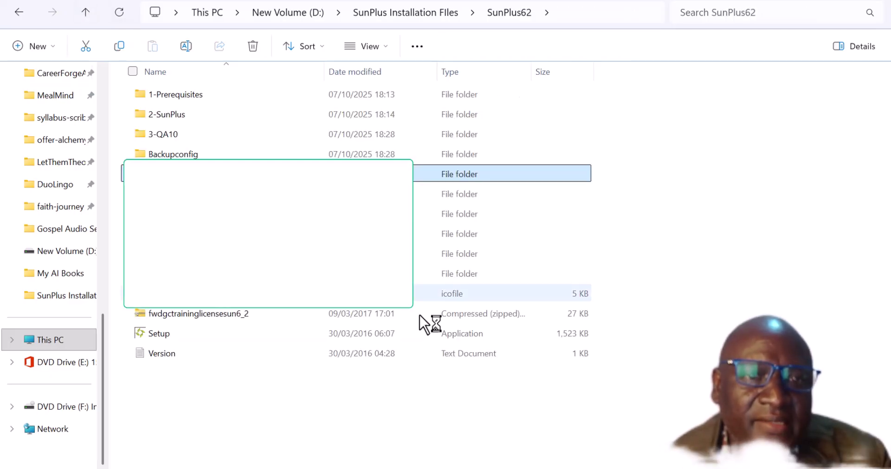
left_click(87, 13)
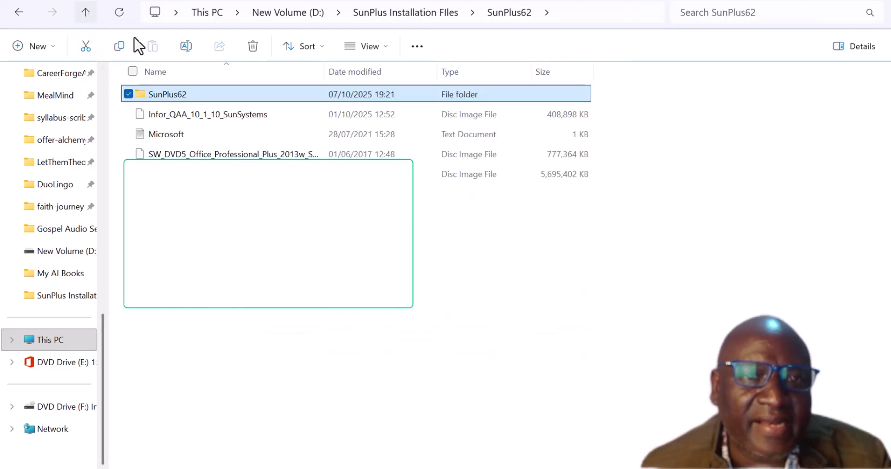
left_click(176, 134)
double_click(216, 134)
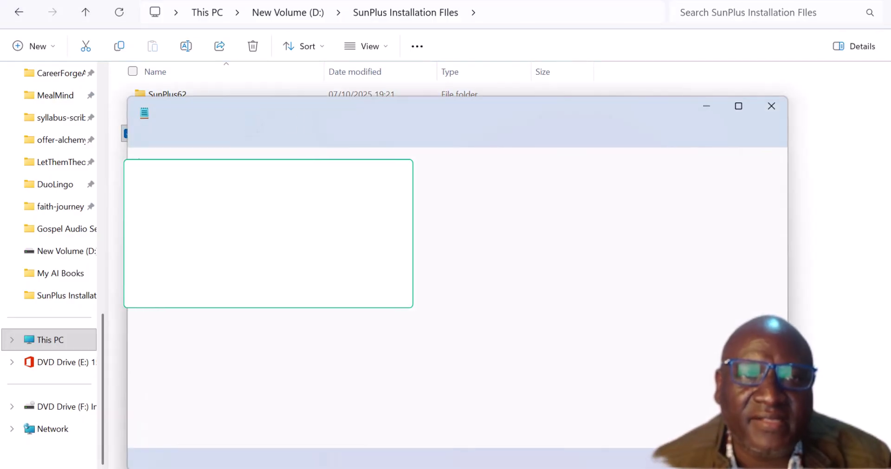
Take the product key from the Microsoft text document, restore the text, and close Notepad.
left_click_drag(119, 193, 91, 193)
key("Delete")
key("ctrl+z")
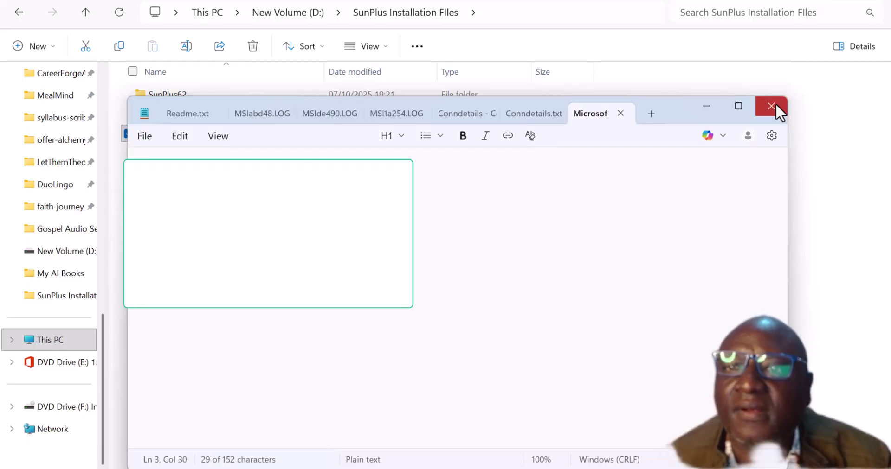
left_click(771, 106)
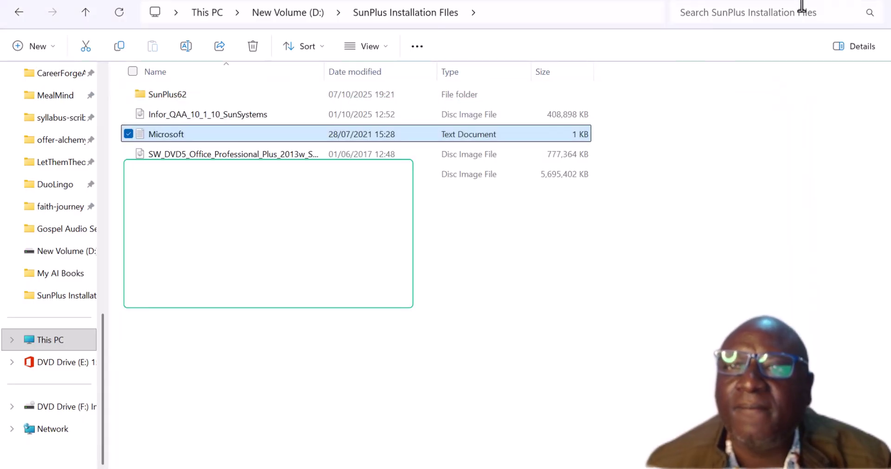
double_click(163, 136)
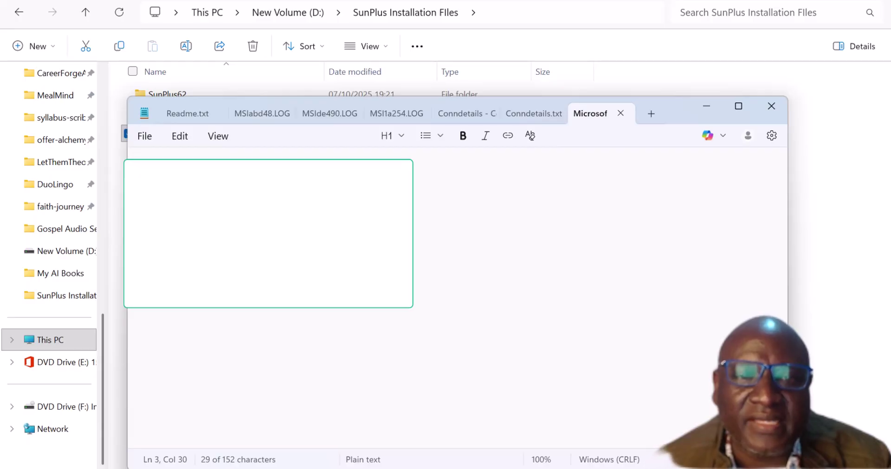
key("Delete")
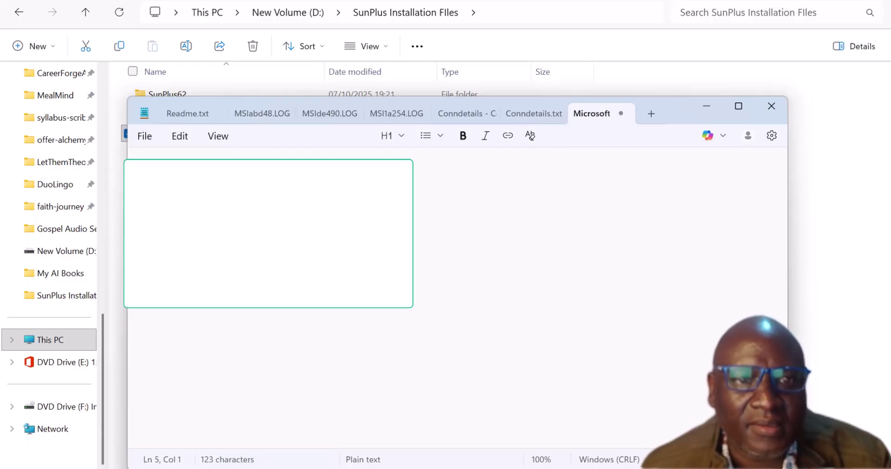
key("ctrl+z")
left_click(771, 107)
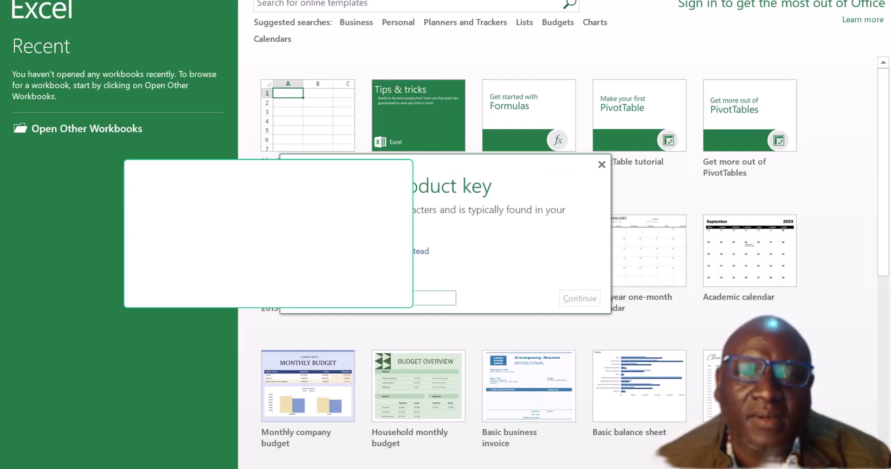
Paste and install the product key, accepting the recommended update settings.
key("ctrl+v")
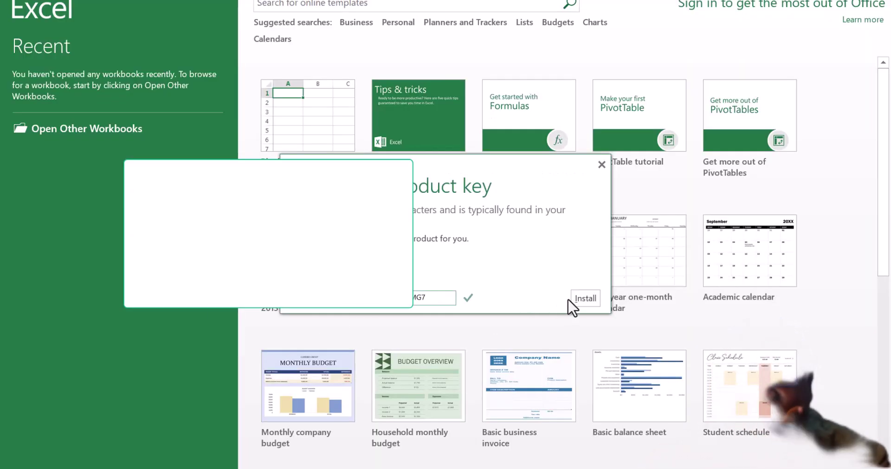
left_click(575, 294)
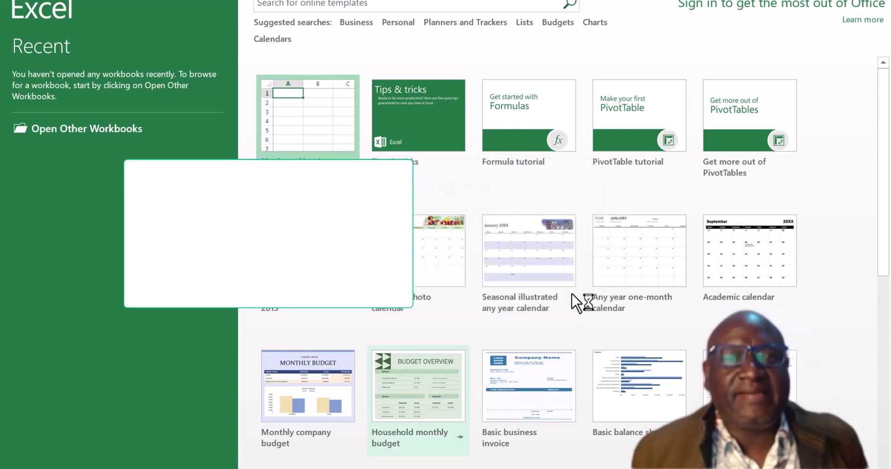
left_click(299, 150)
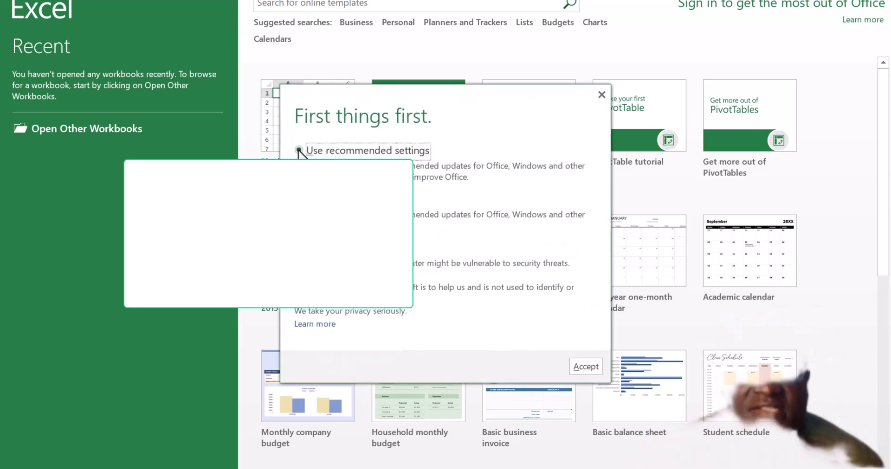
left_click(584, 366)
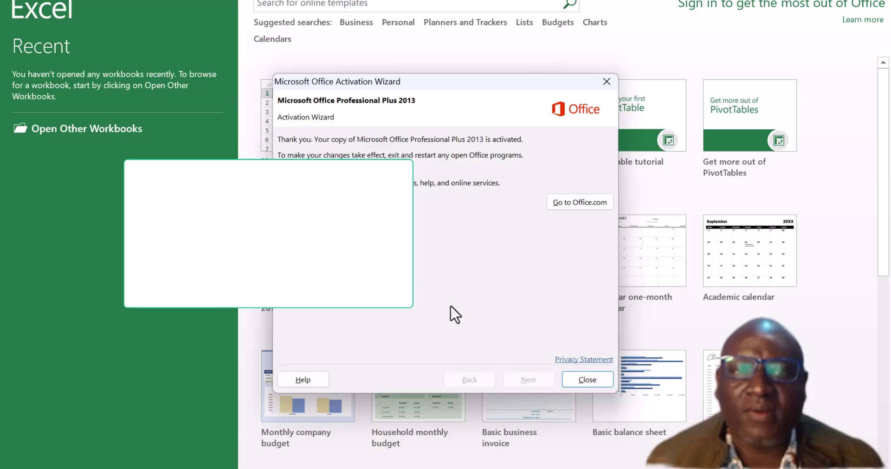
left_click(589, 383)
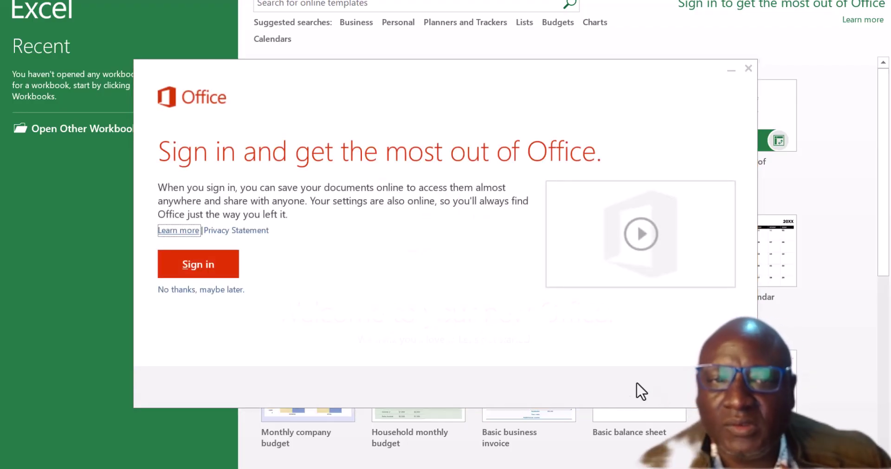
Skip Office sign-in, finish the welcome screens, and create a blank workbook.
left_click(207, 290)
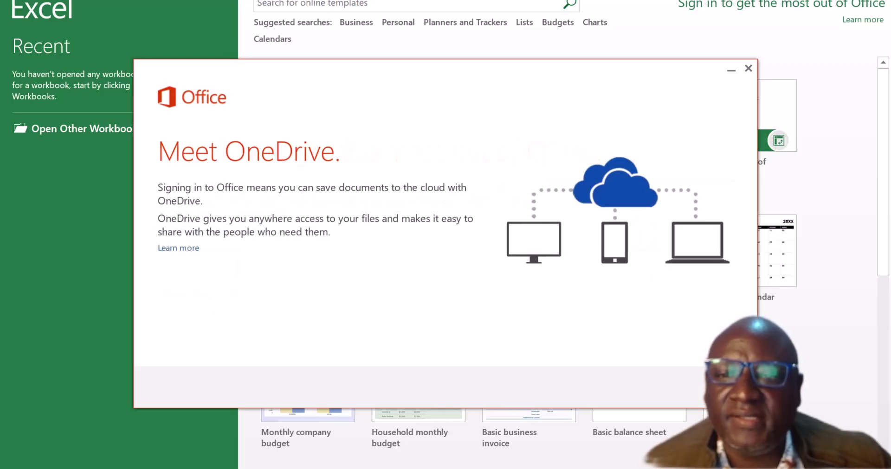
left_click(700, 389)
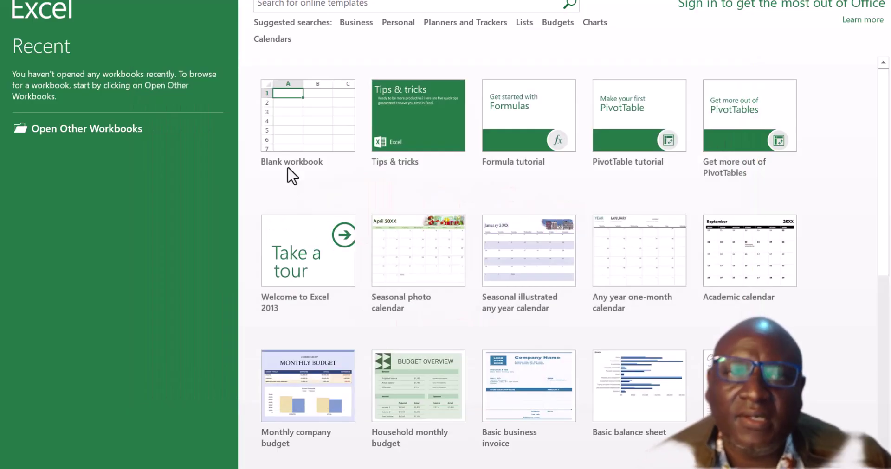
left_click(299, 115)
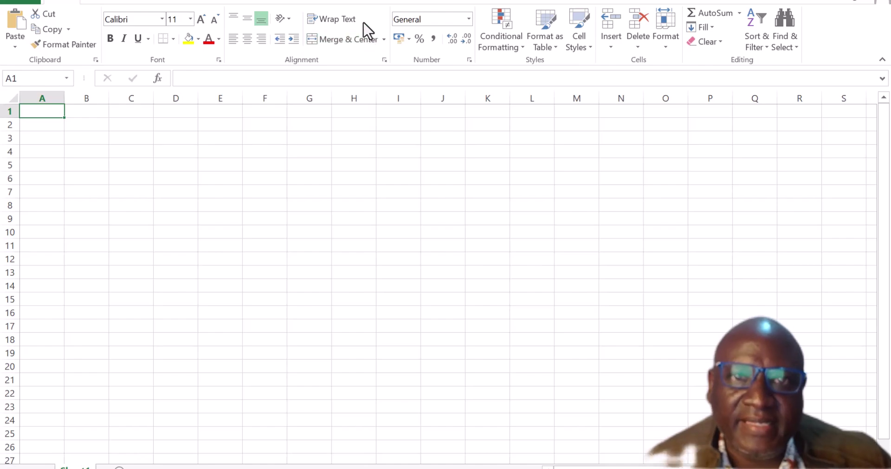
Log on to the Infor Q&A add-in with the user ID and open Data Send.
left_click(377, 3)
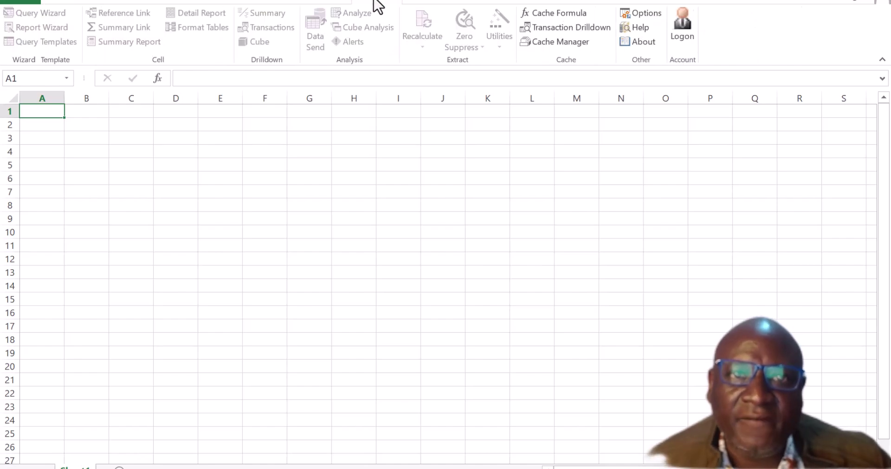
left_click(681, 30)
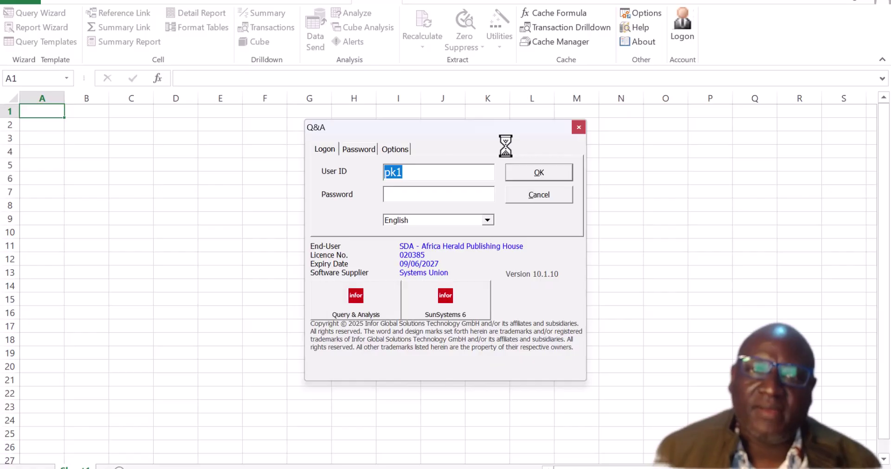
type("JOS")
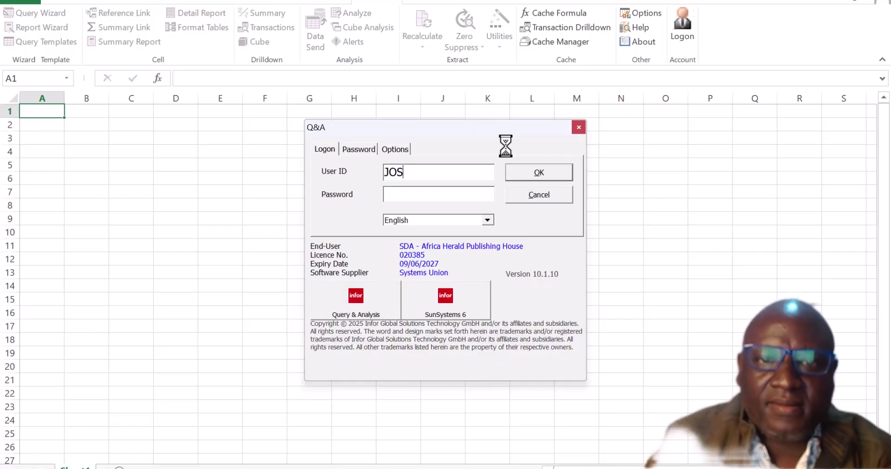
left_click(541, 171)
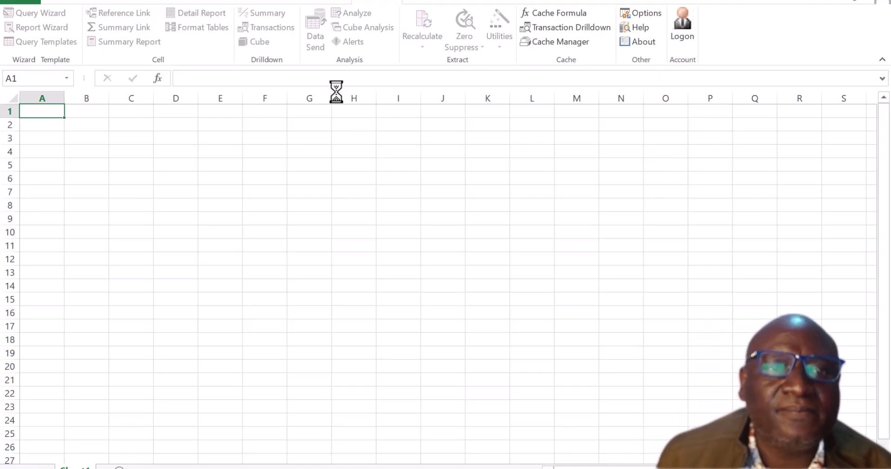
left_click(309, 32)
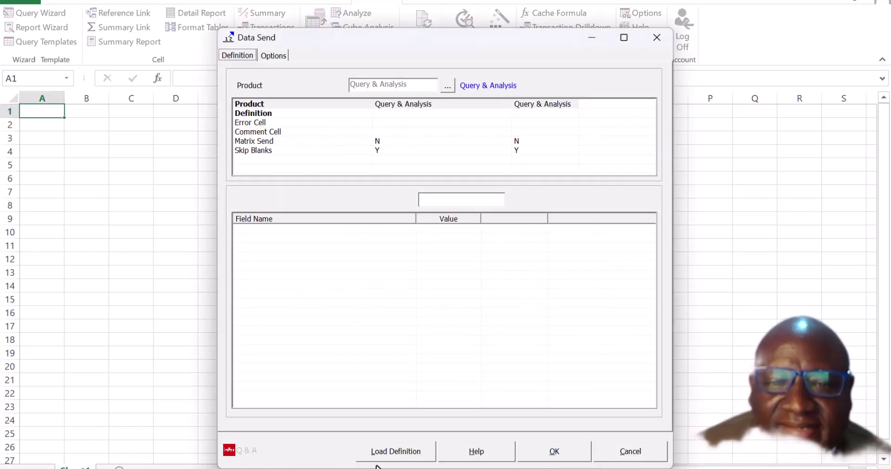
Try loading an internal Data Send definition, dismiss the no-definitions message, and reposition the dialog.
left_click(388, 458)
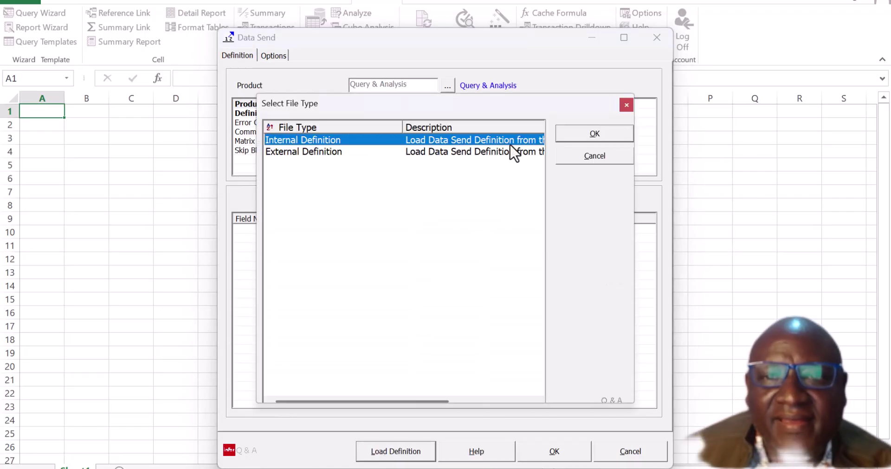
left_click(603, 140)
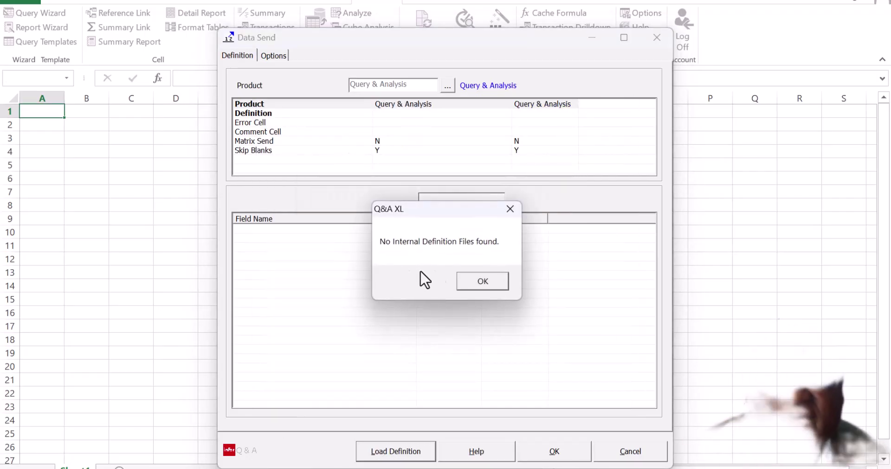
left_click(485, 282)
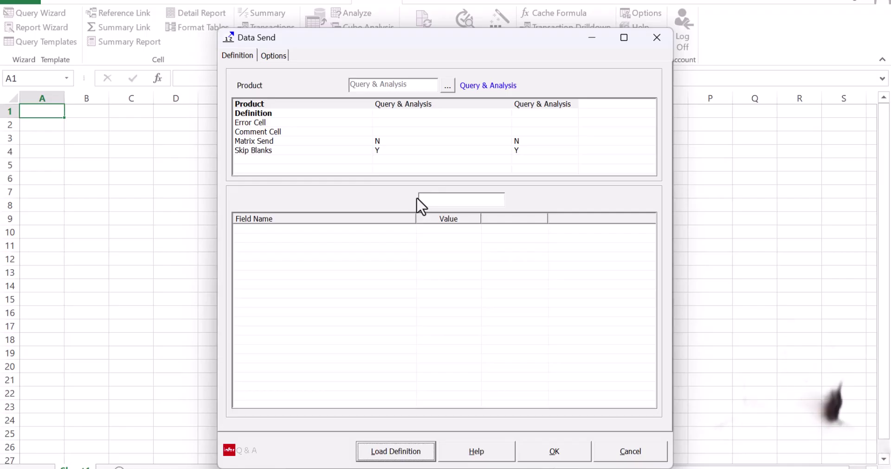
left_click_drag(417, 40, 379, 17)
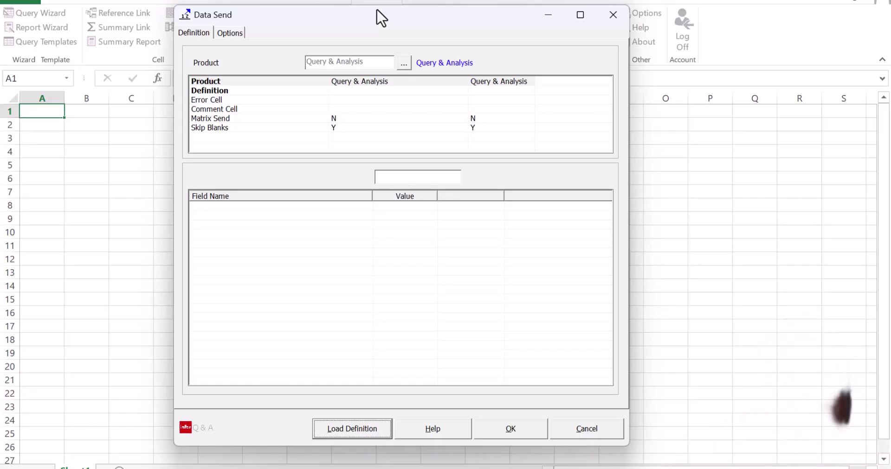
left_click_drag(378, 16, 423, 56)
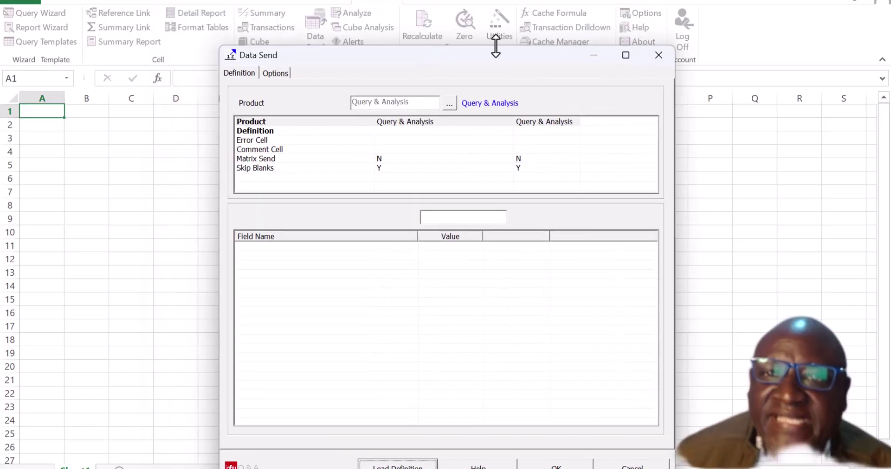